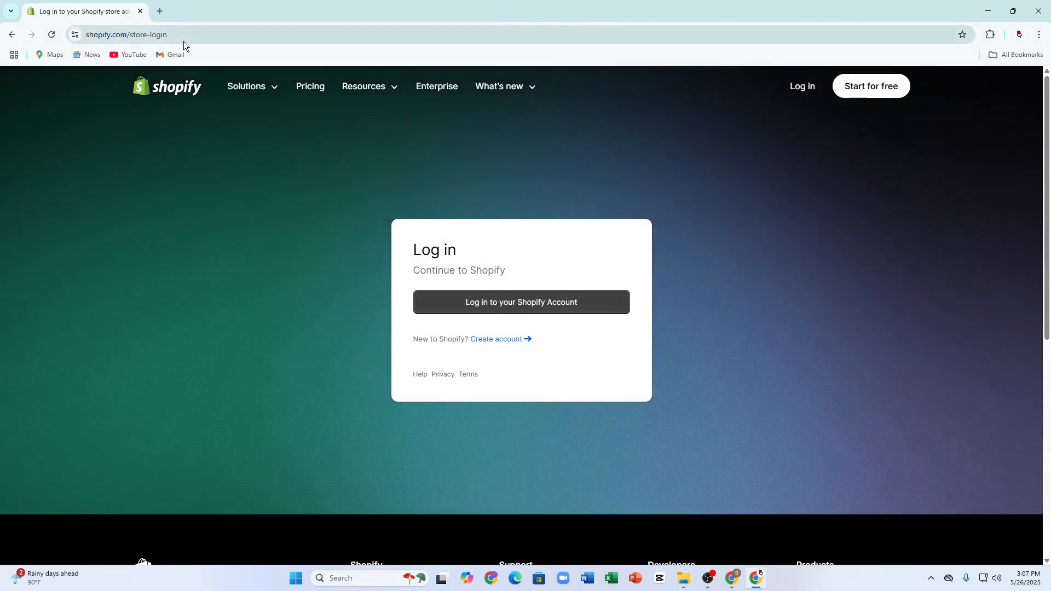
Step: Log in to the Shopify store admin with the saved account
click(502, 315)
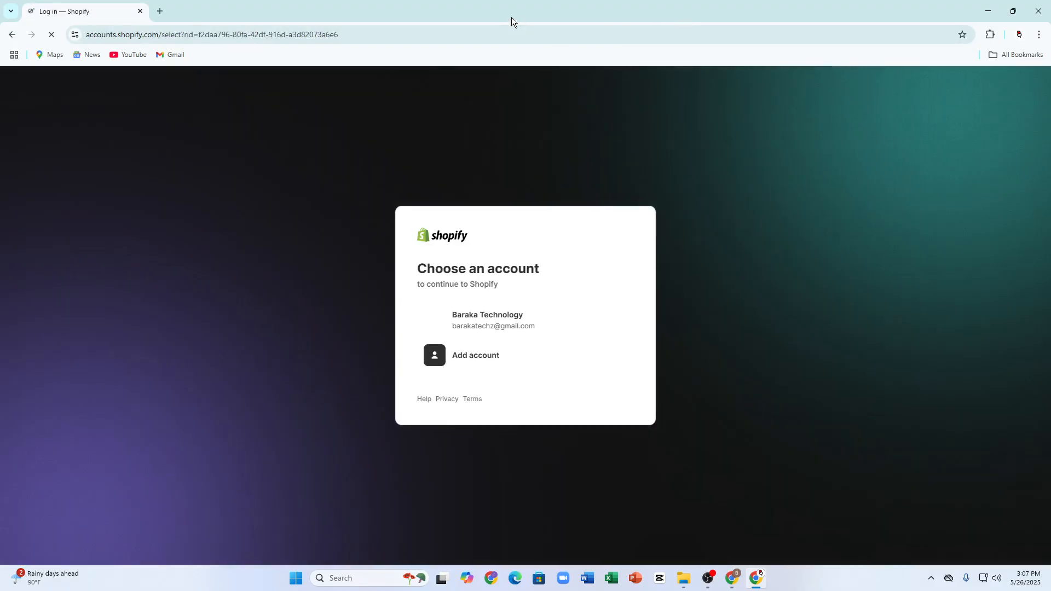
click(483, 326)
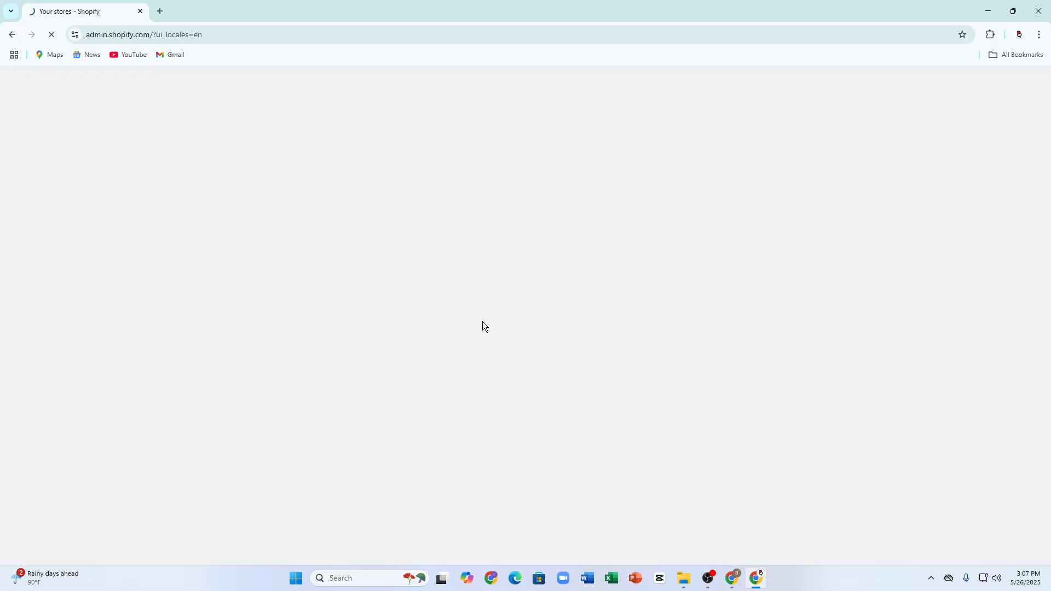
click(159, 8)
click(83, 11)
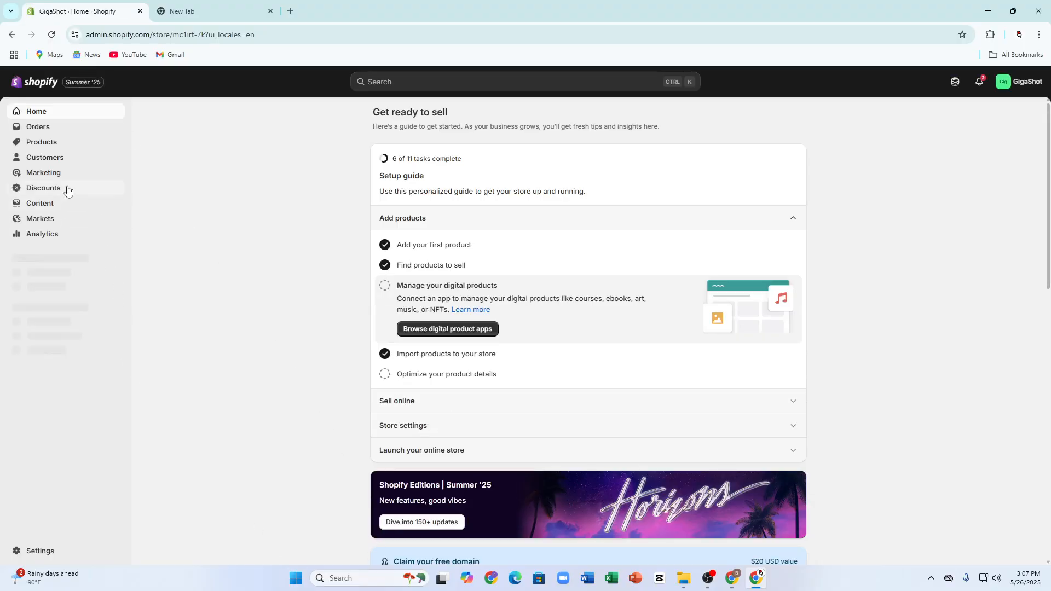
Step: Open the store's product collections list
click(39, 141)
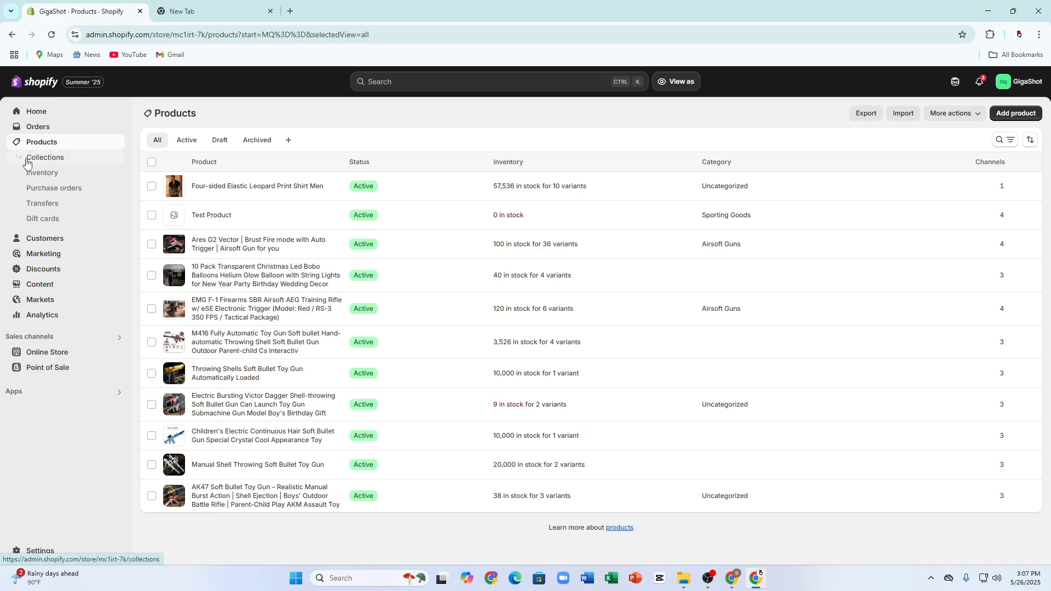
click(27, 161)
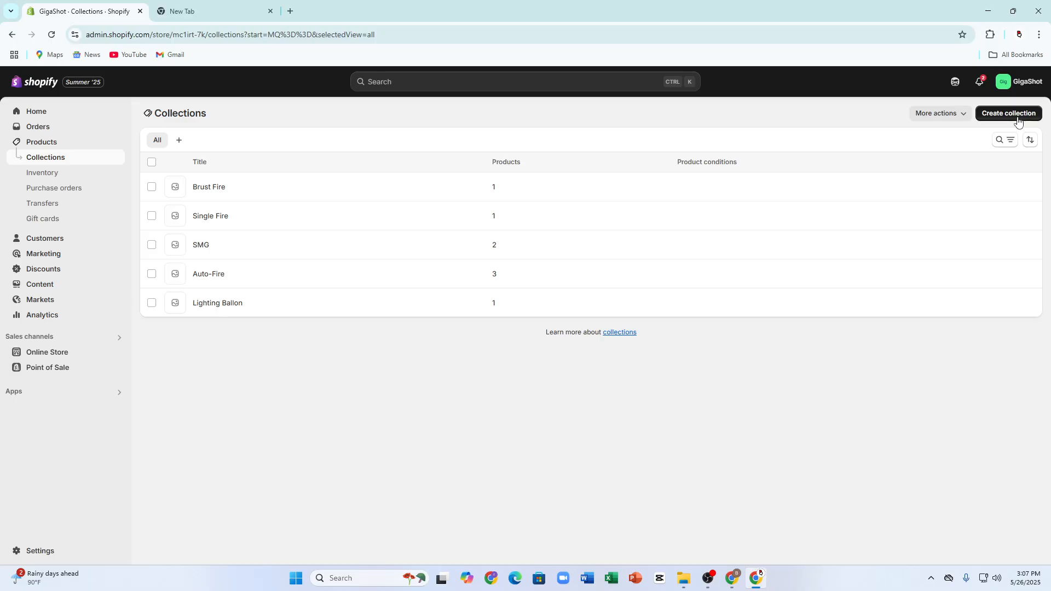
click(181, 144)
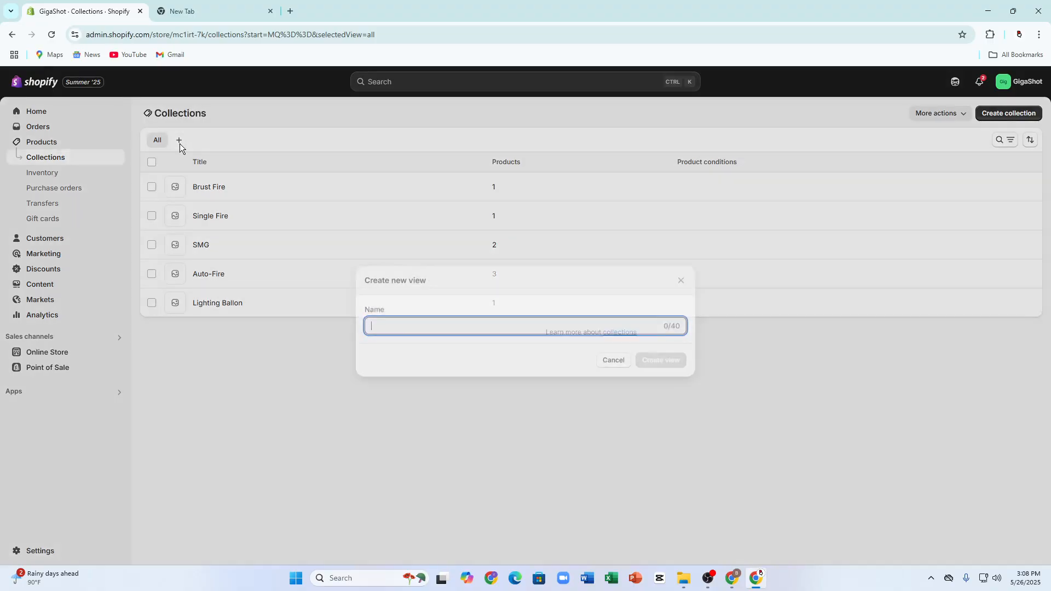
click(612, 354)
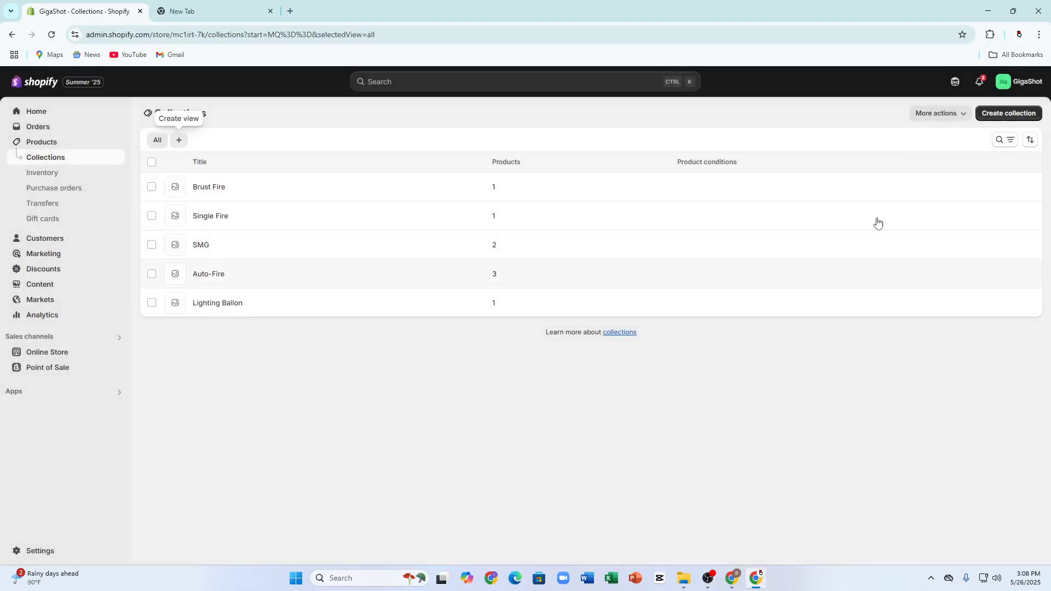
Step: Start a new collection and title it "Burst Gun"
click(1005, 113)
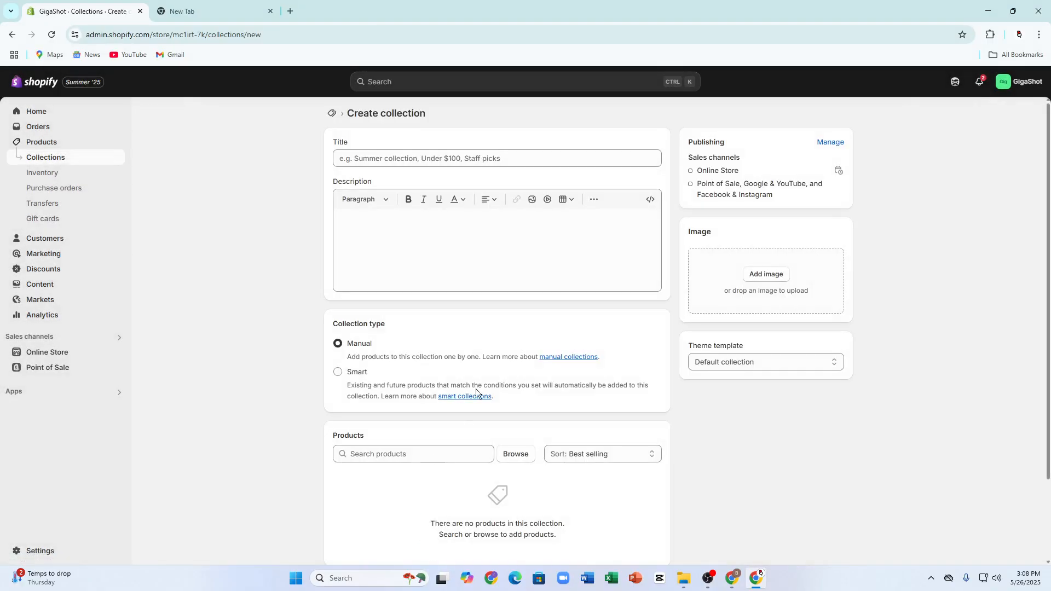
click(478, 162)
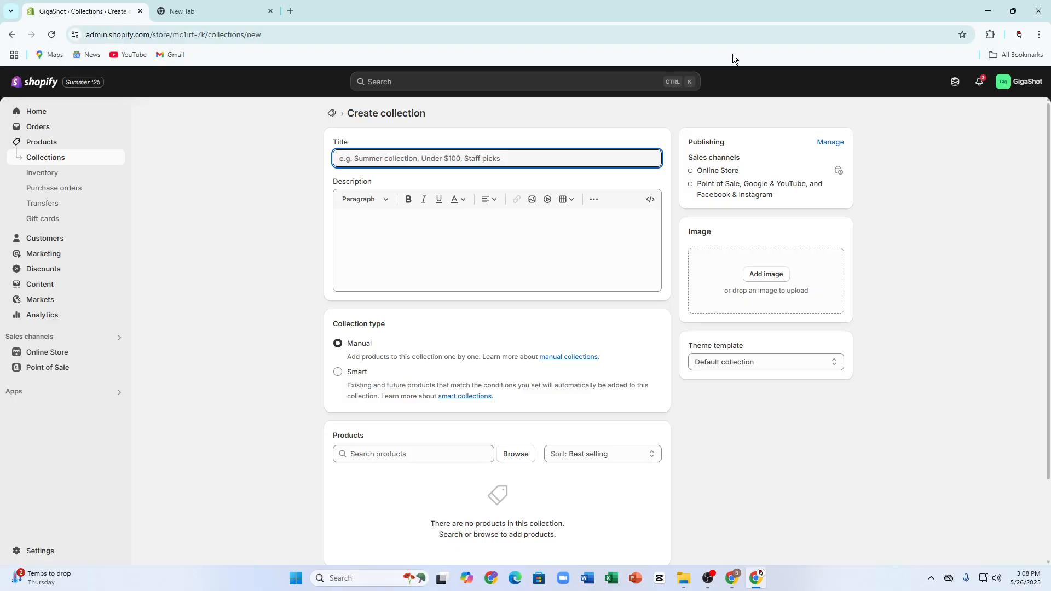
text(Burst G)
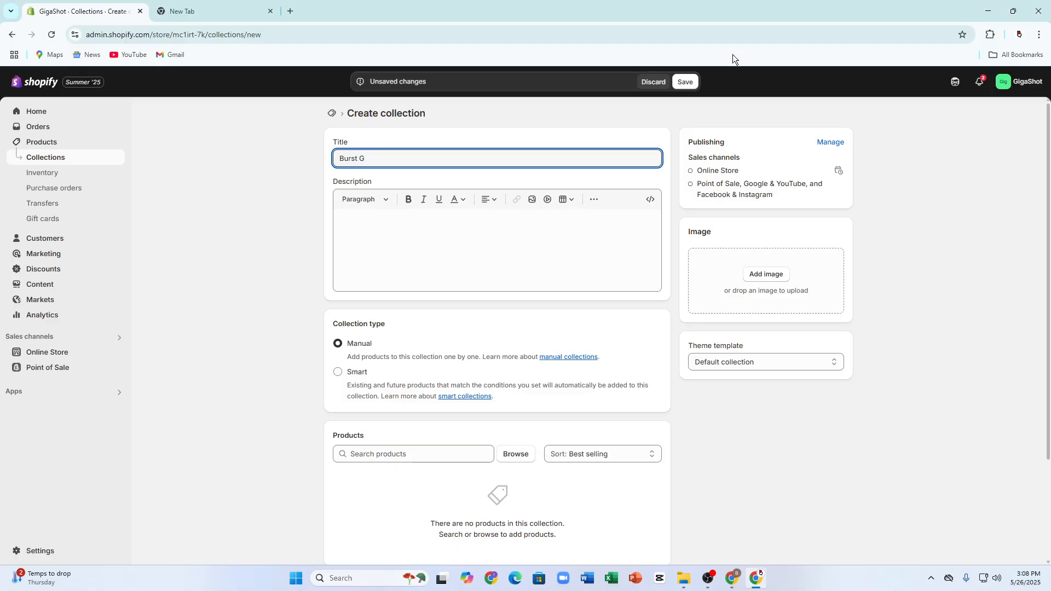
text(un)
Step: Try out red sample text in the collection's description and delete it again
click(355, 245)
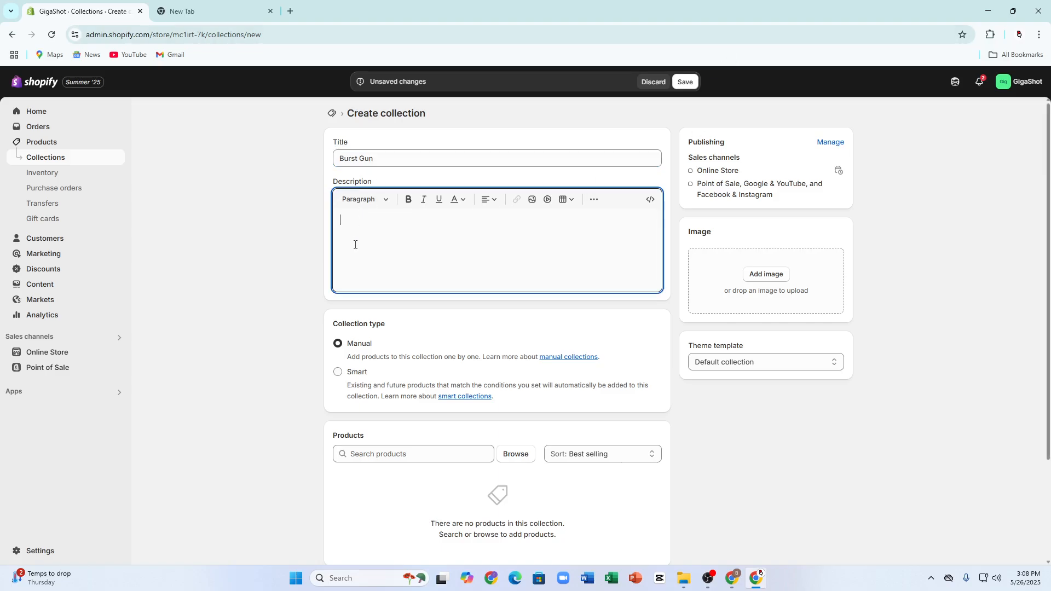
click(369, 200)
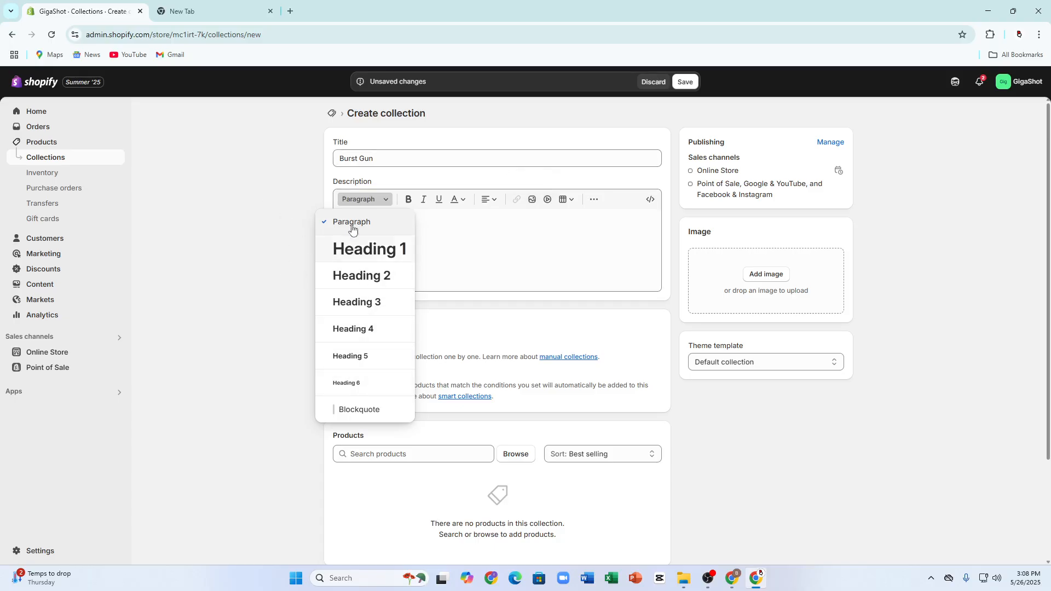
click(456, 200)
drag(472, 304, 485, 244)
click(539, 227)
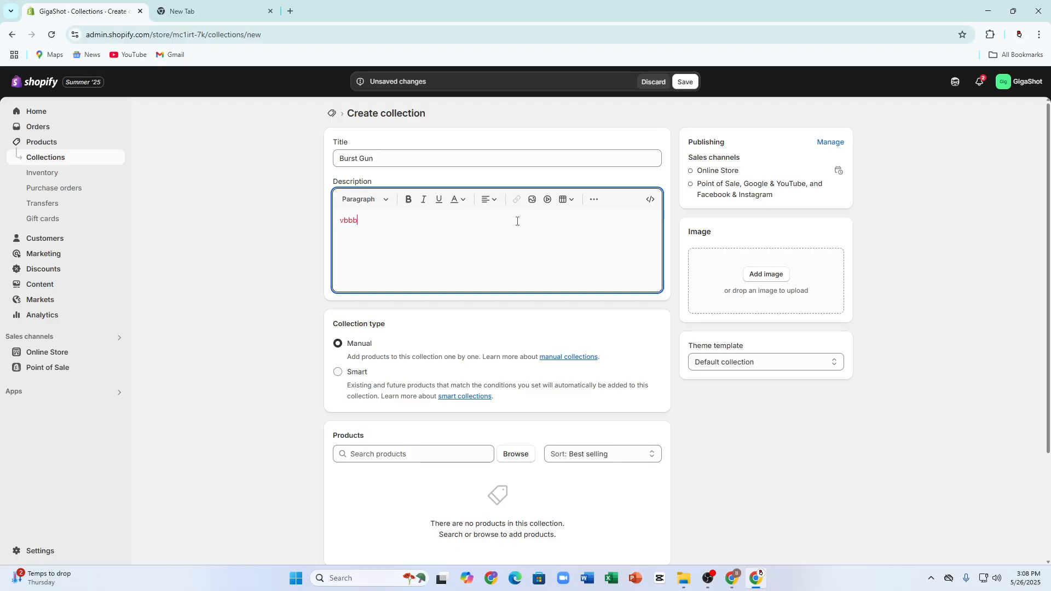
key(BackSpace)
key(BackSpace)
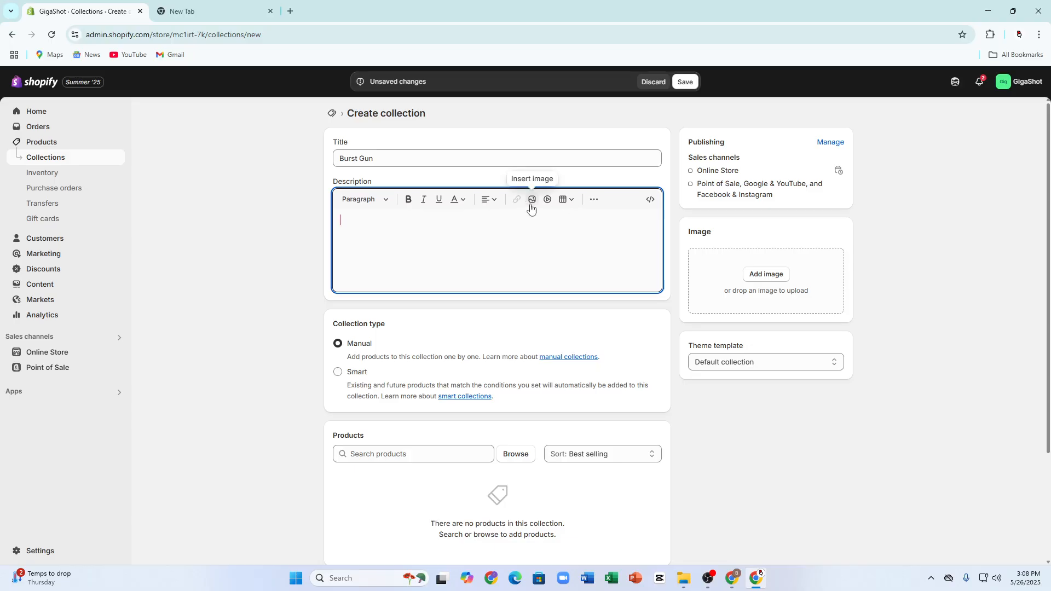
Step: Try inserting the Chart-run-cycle GIF into the collection's description and remove it again
click(532, 200)
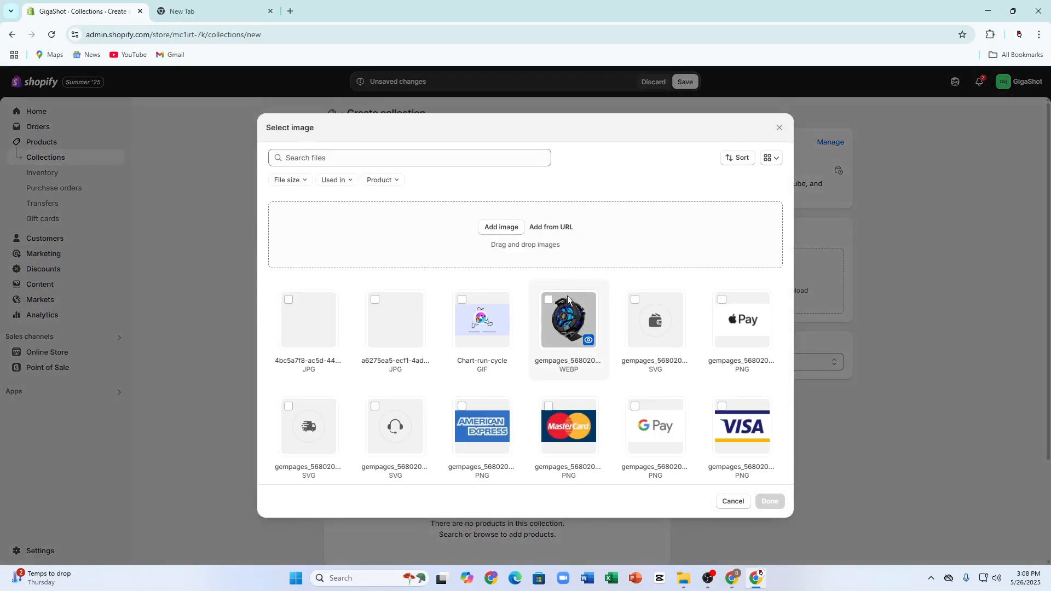
click(542, 304)
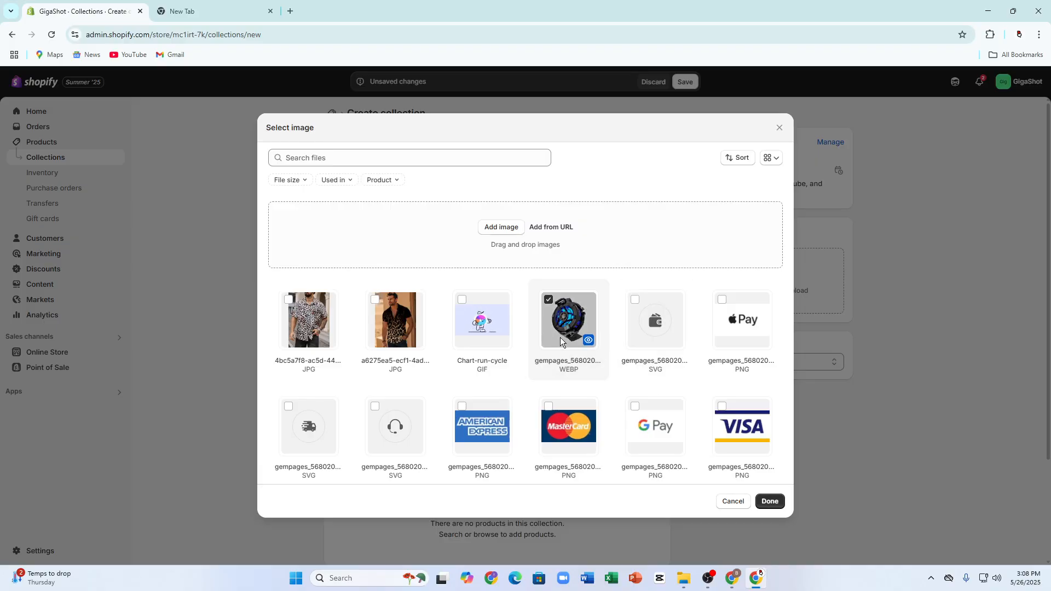
click(489, 304)
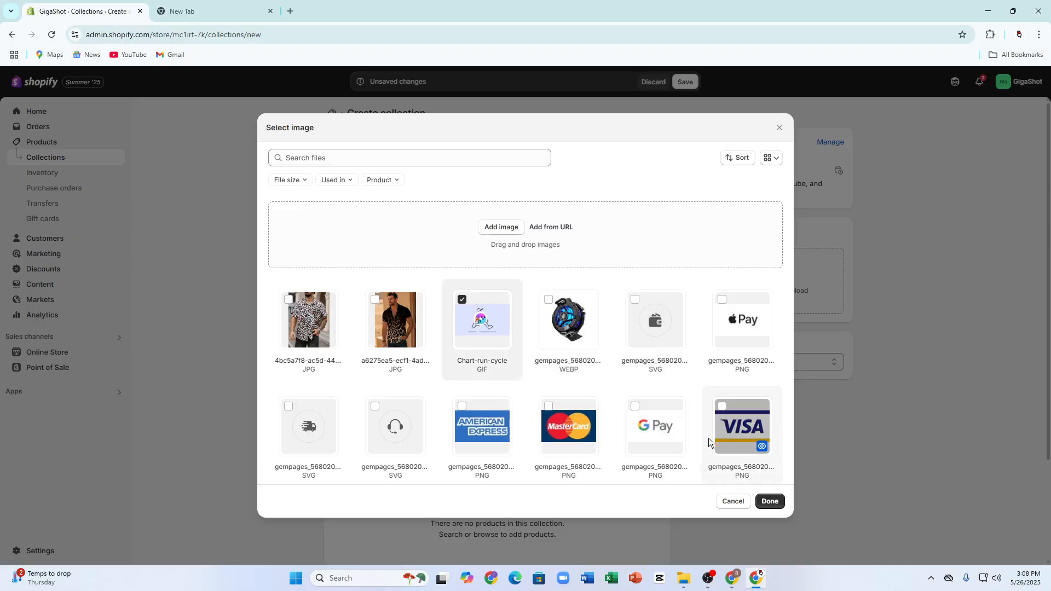
click(767, 499)
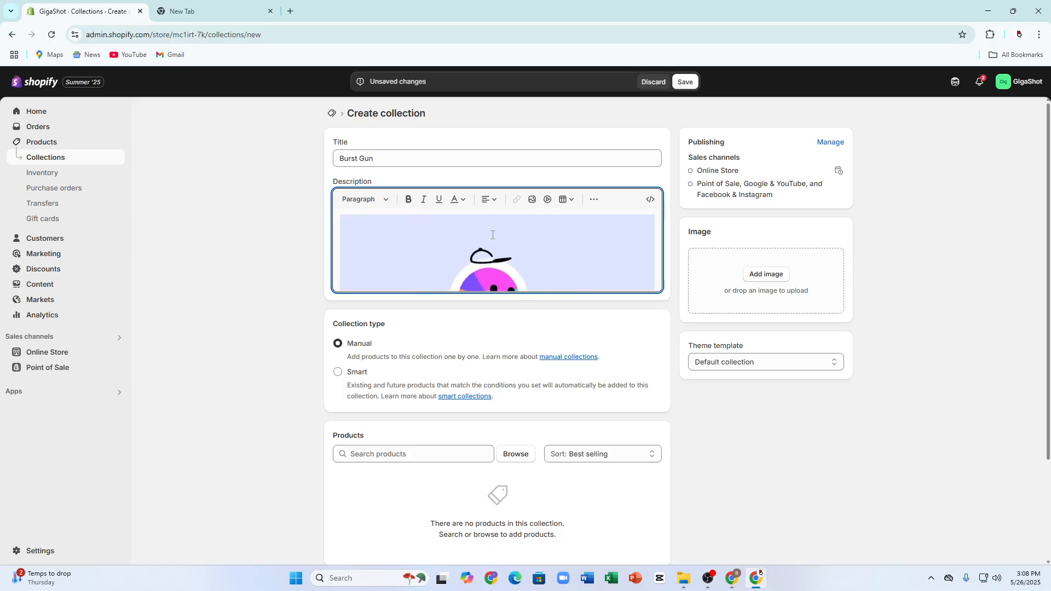
scroll(512, 238, down, 3)
scroll(509, 239, up, 3)
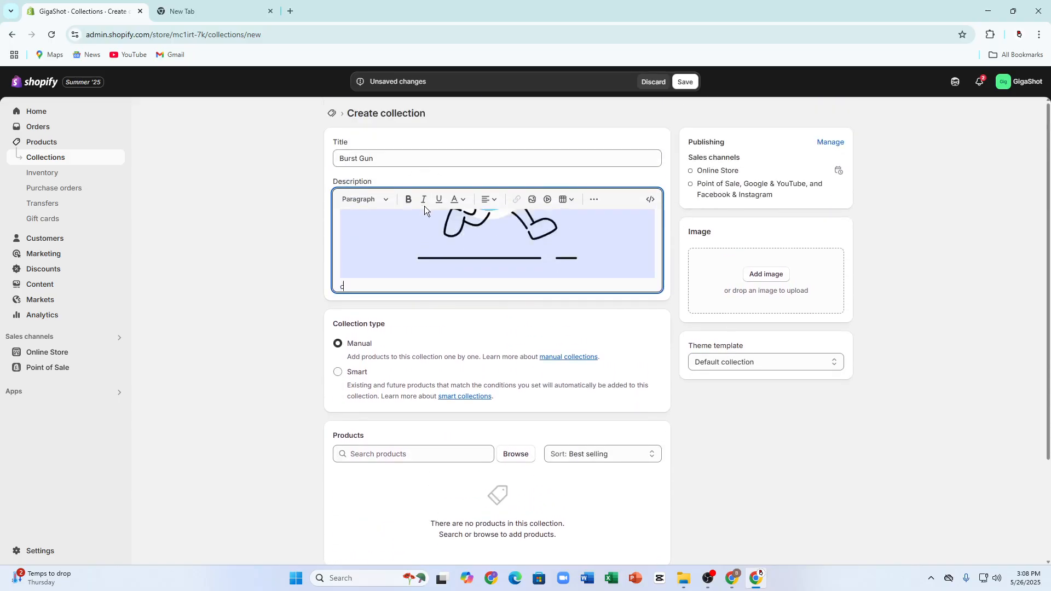
text(c)
key(BackSpace)
key(BackSpace)
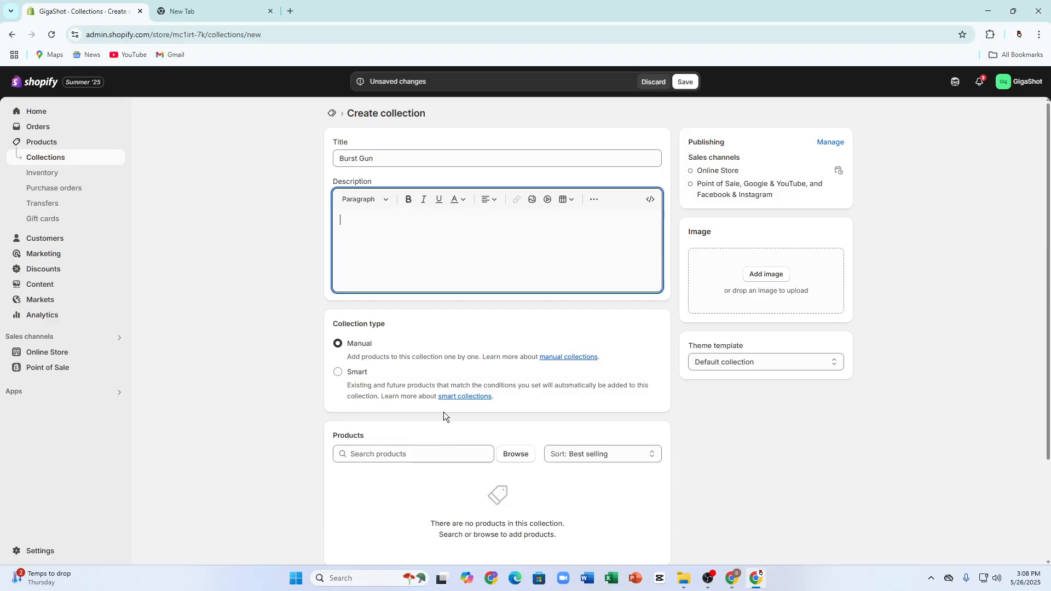
Step: Review the sales channels on which the collection is published, leaving the selection as it is
scroll(432, 402, down, 1)
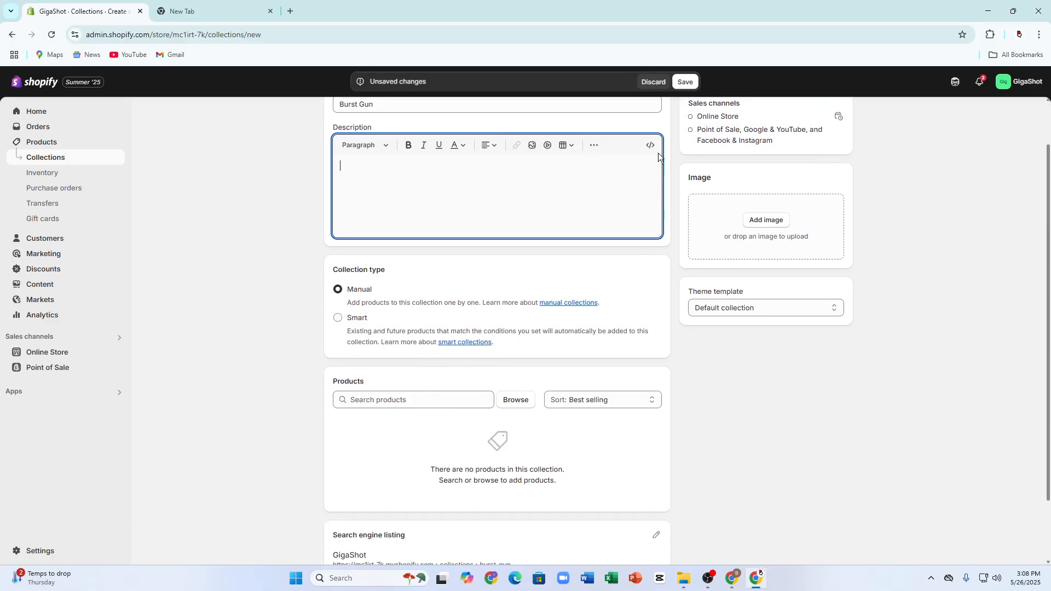
scroll(658, 152, up, 1)
triple_click(690, 176)
click(906, 142)
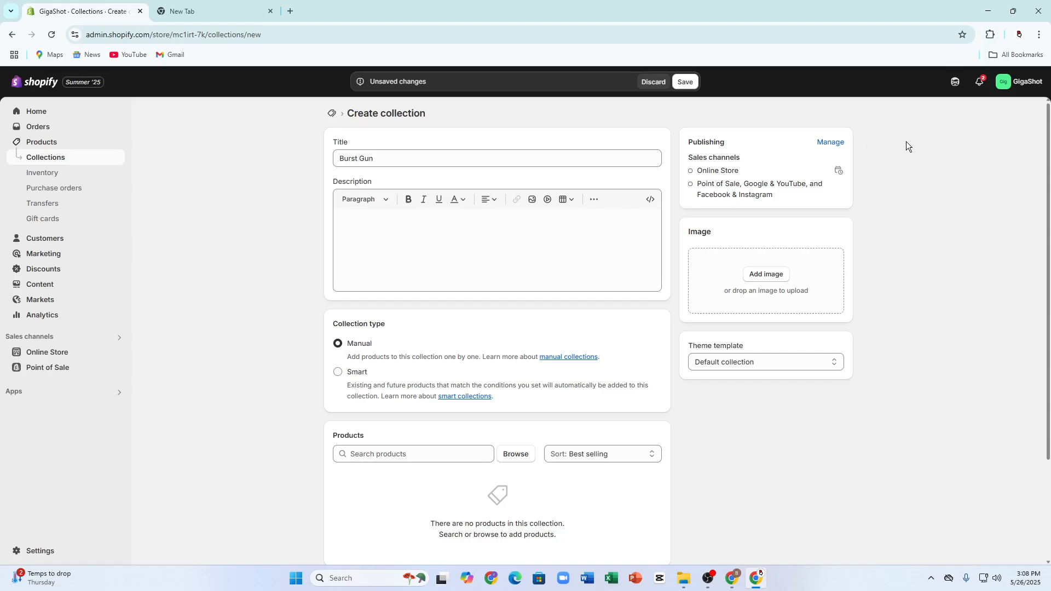
click(830, 142)
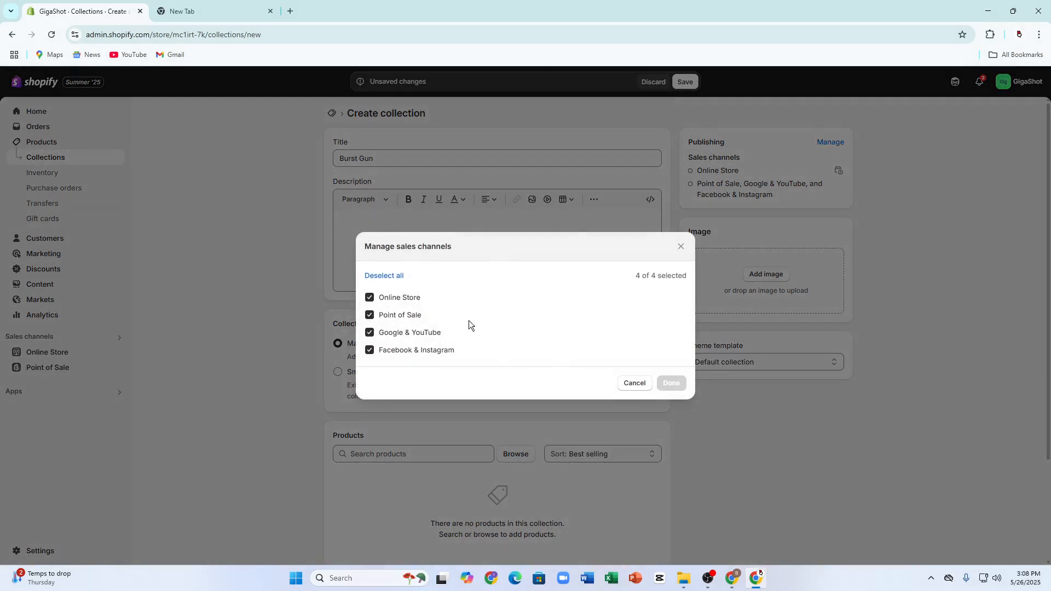
click(615, 383)
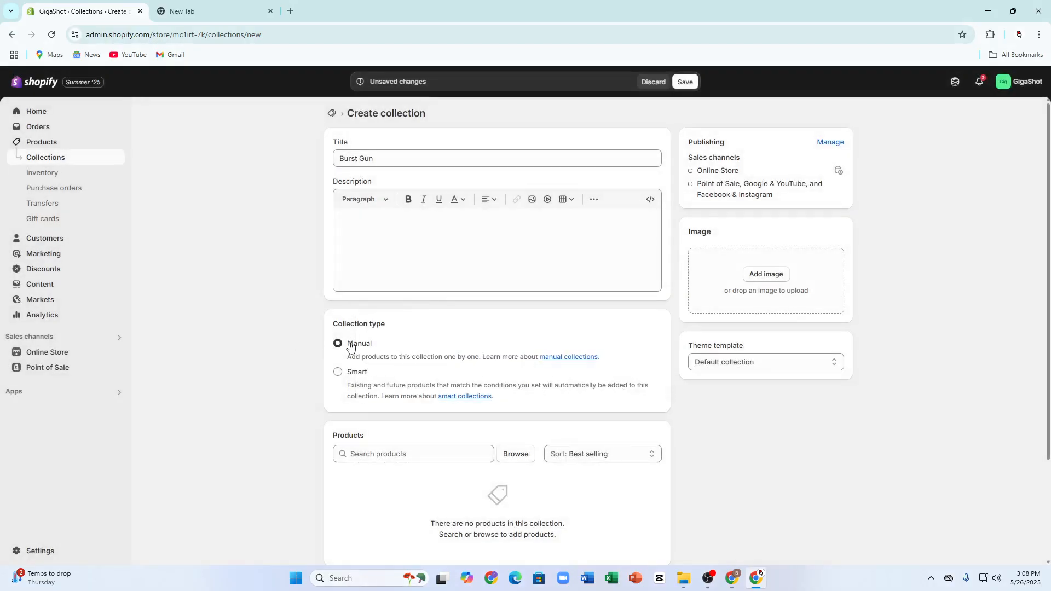
Step: Examine the manual and smart collection types and open their help pages in separate browser tabs
drag(334, 327, 383, 326)
click(381, 347)
drag(352, 372, 368, 376)
scroll(415, 324, down, 2)
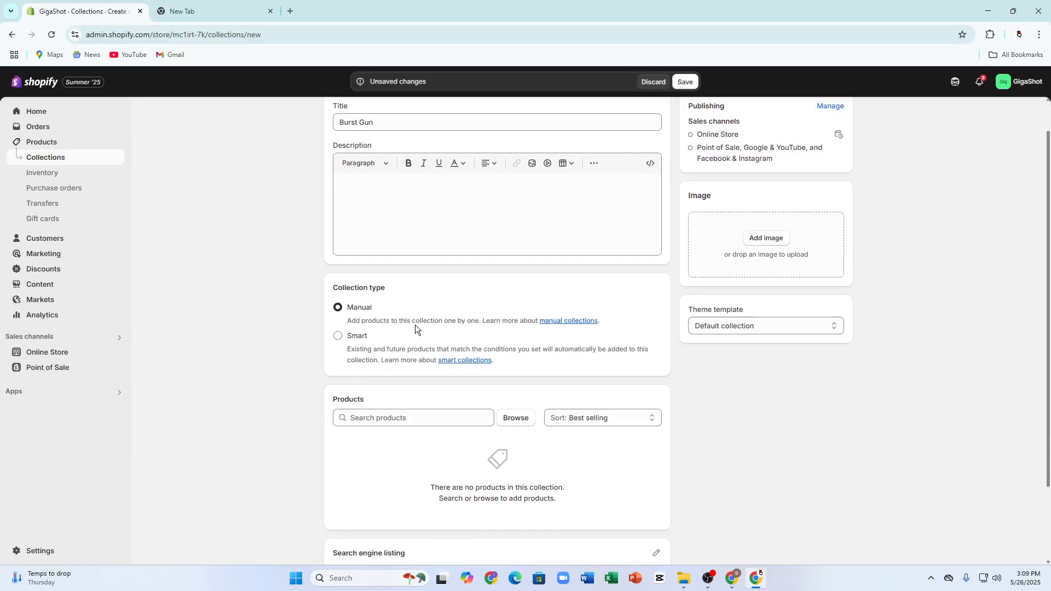
click(553, 250)
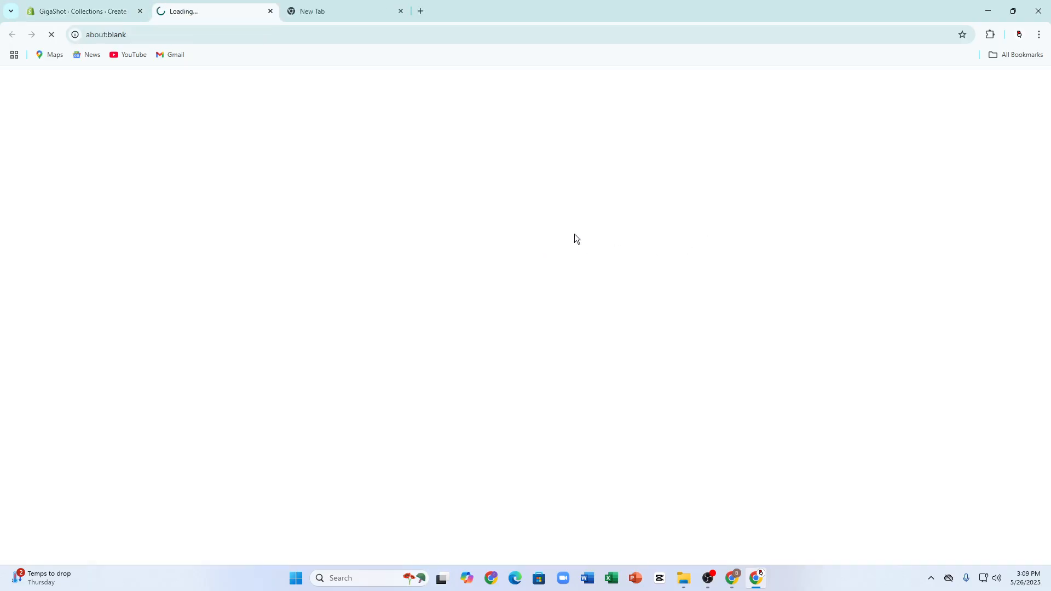
click(43, 8)
click(451, 288)
click(307, 5)
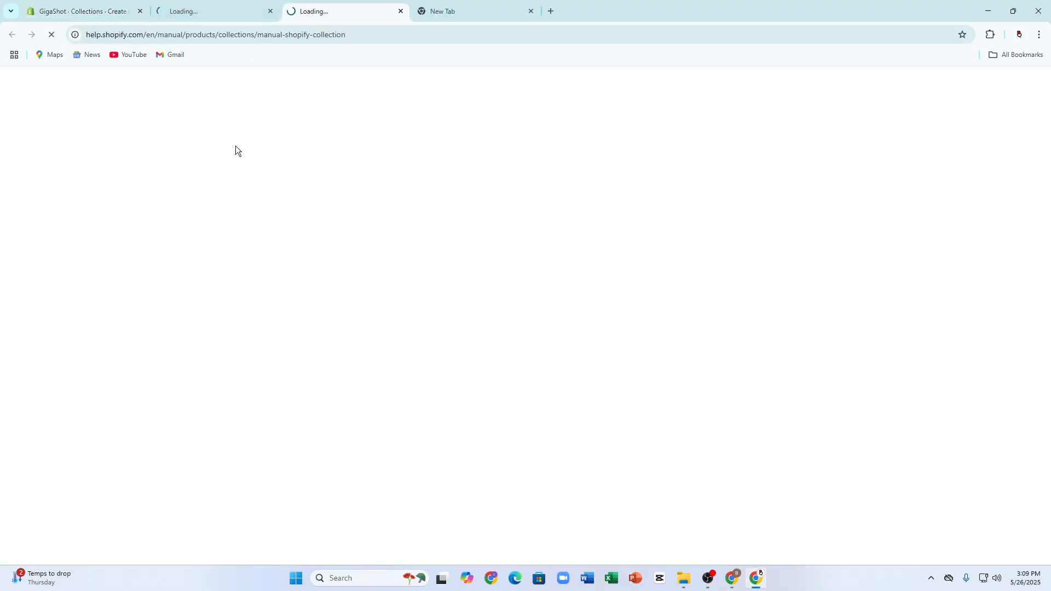
click(208, 7)
click(331, 6)
click(65, 10)
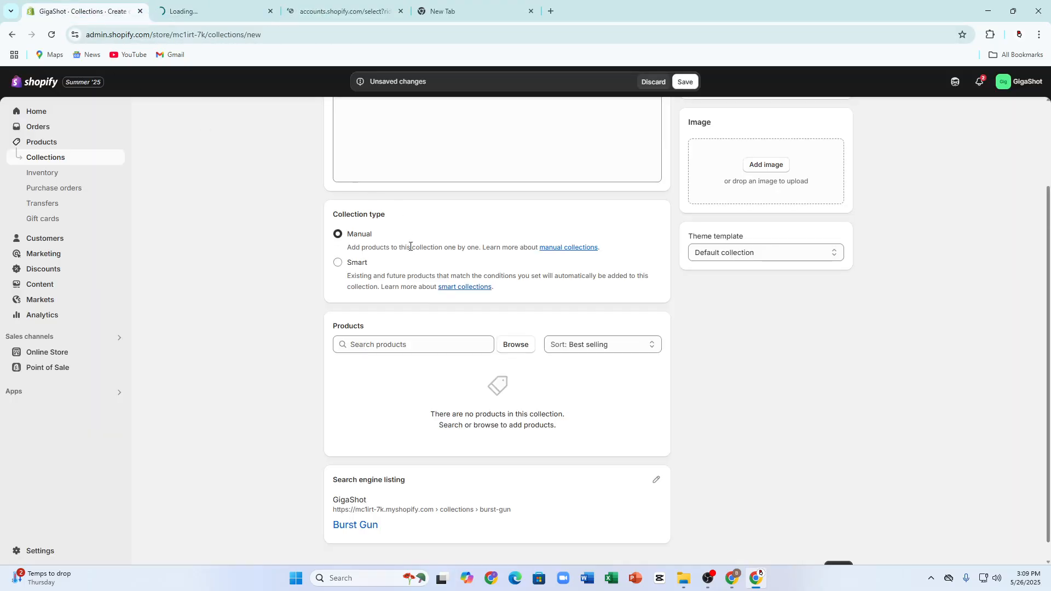
Step: Browse the products available for the manual collection and close the list without adding any
scroll(410, 246, down, 1)
click(397, 323)
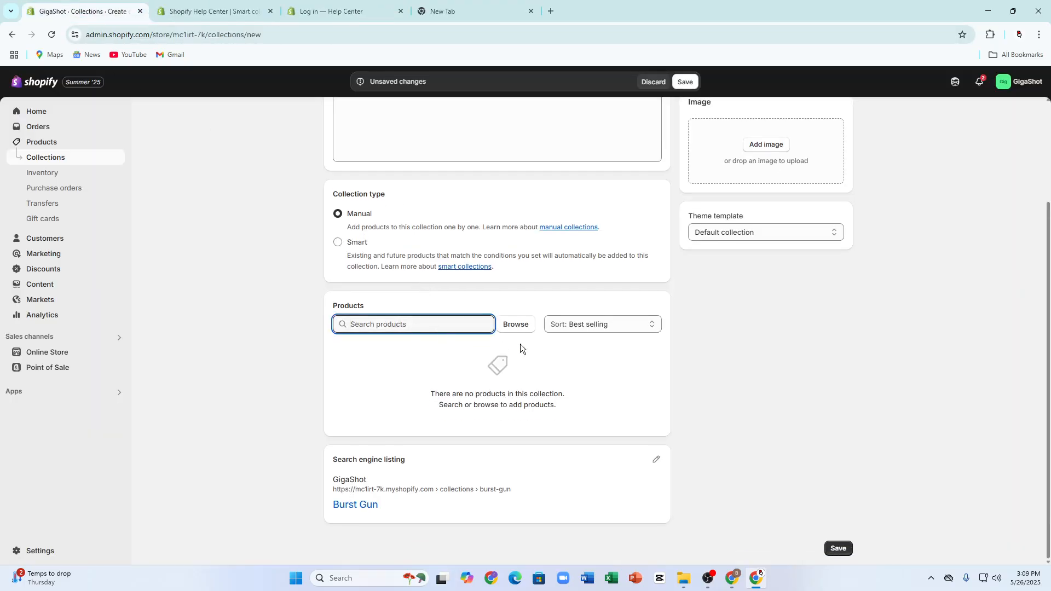
click(500, 327)
scroll(438, 307, down, 5)
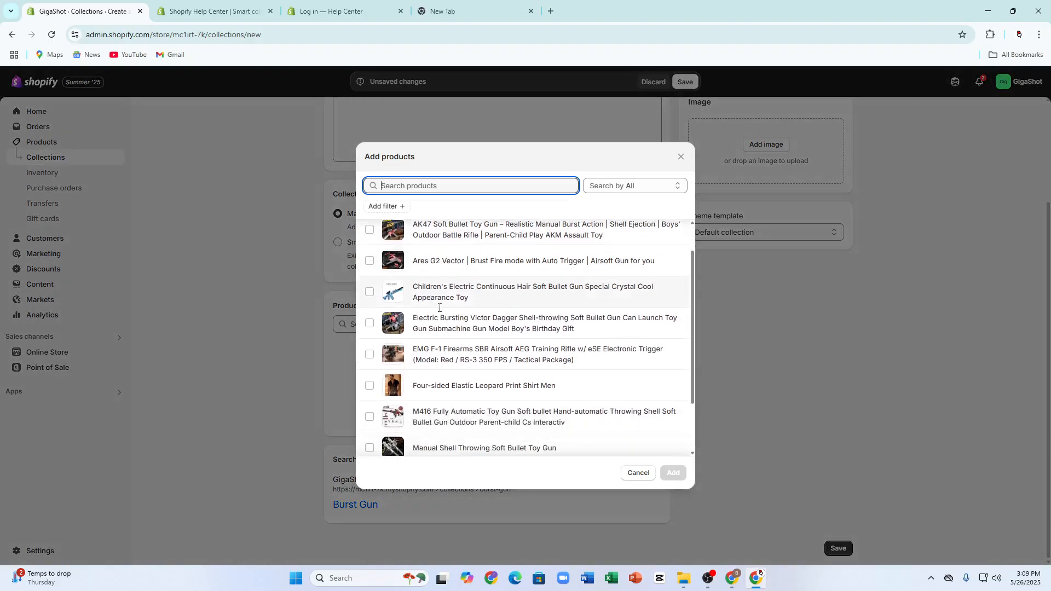
click(629, 474)
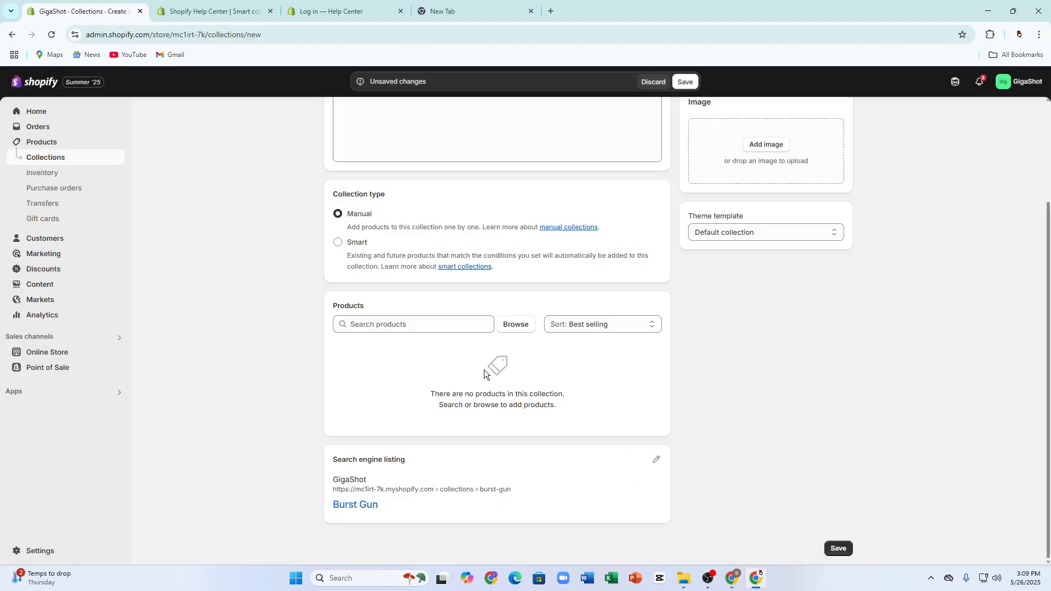
scroll(483, 370, up, 1)
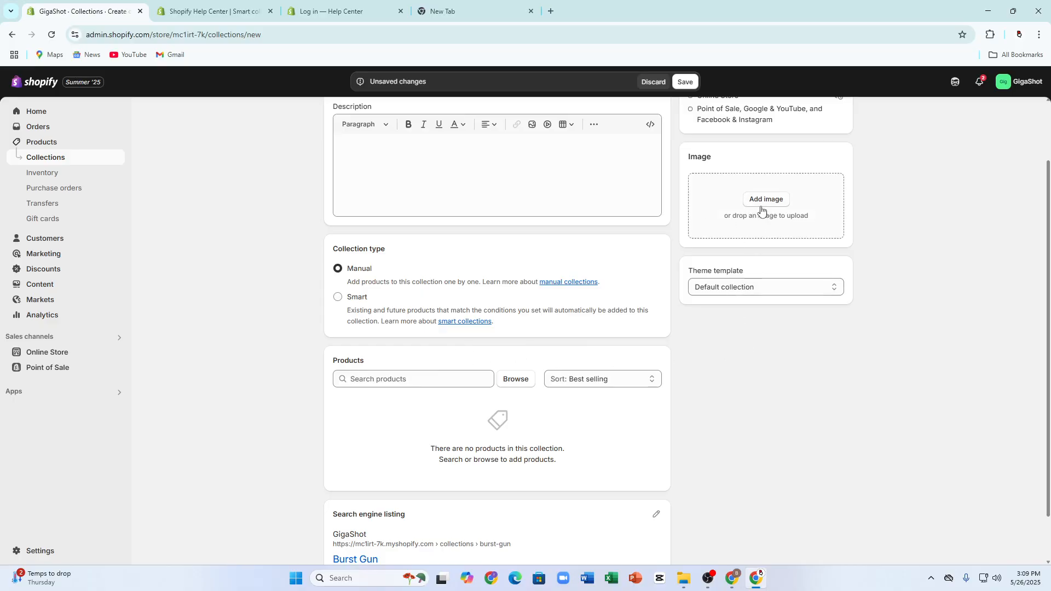
mouse_move(677, 574)
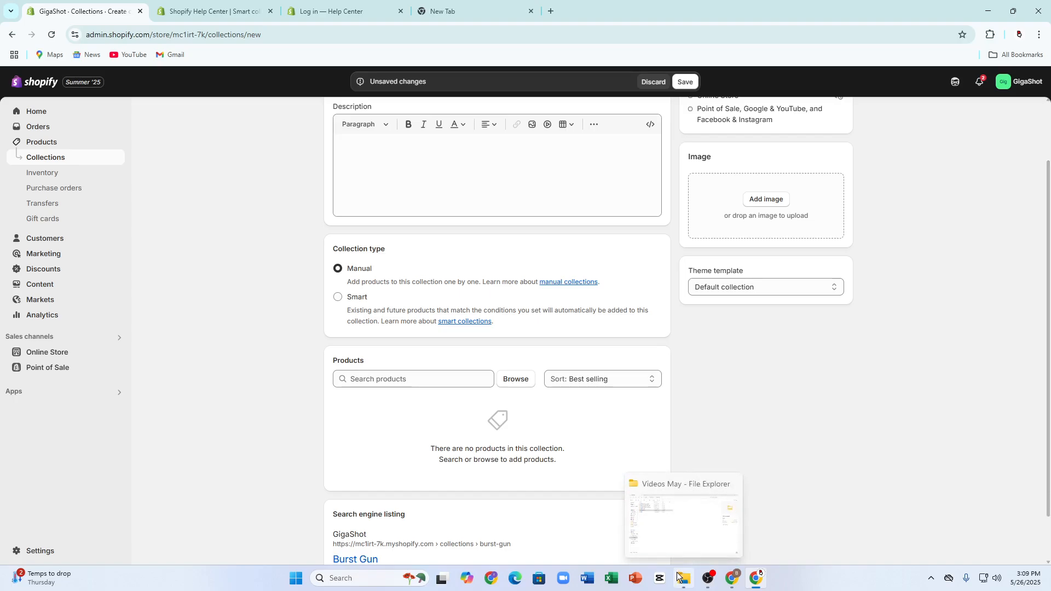
click(762, 198)
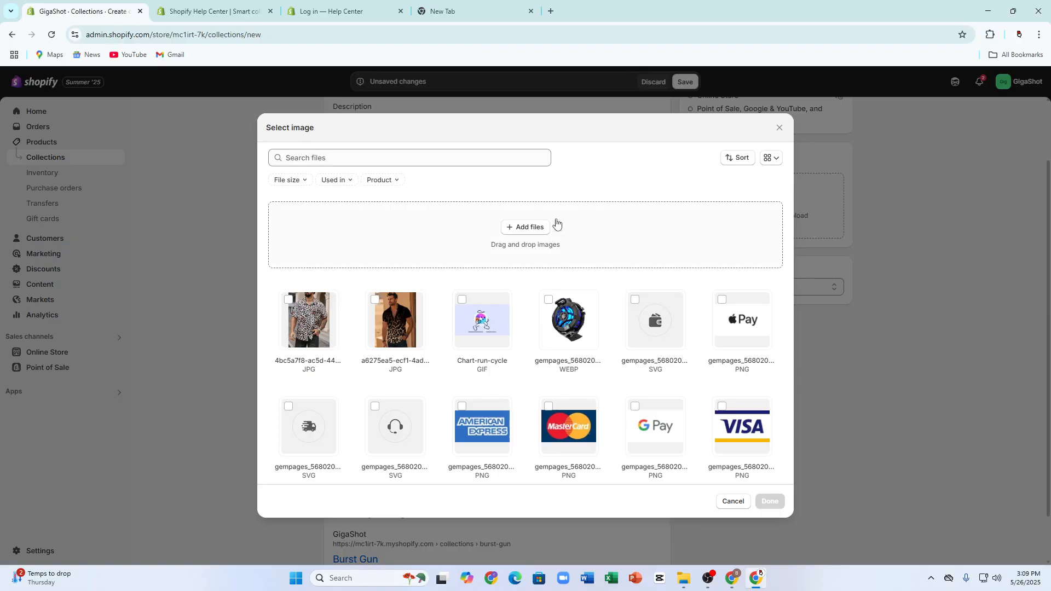
click(527, 227)
scroll(205, 364, down, 1)
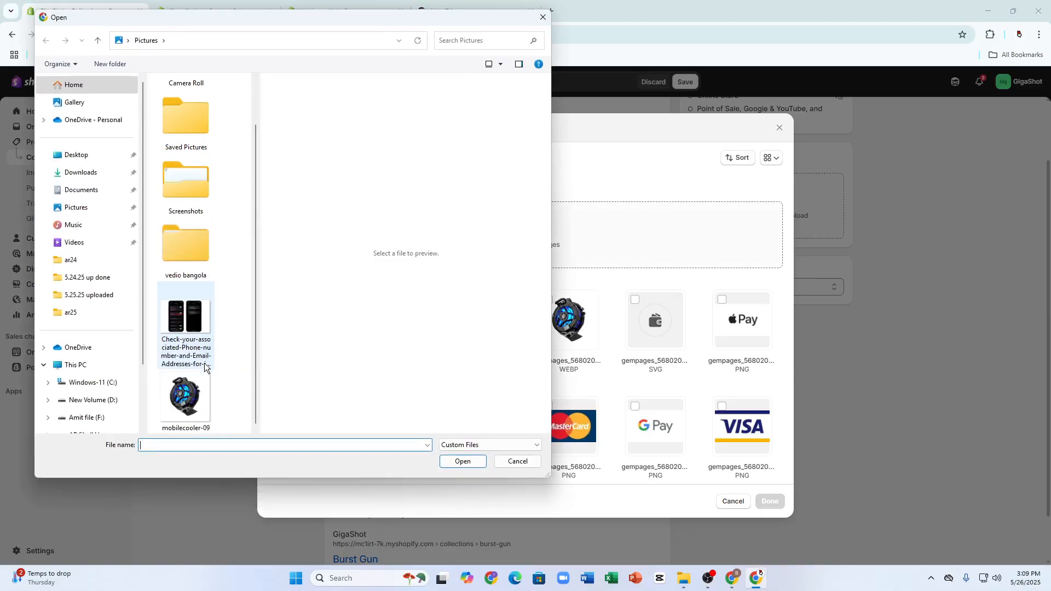
click(189, 394)
click(192, 259)
double_click(187, 212)
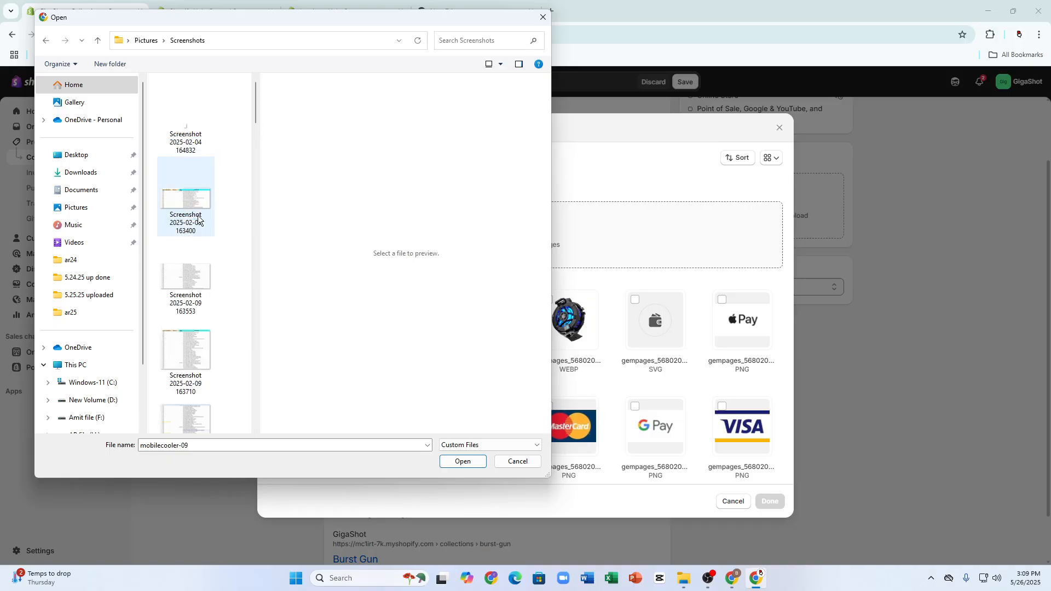
scroll(199, 268, down, 5)
click(202, 338)
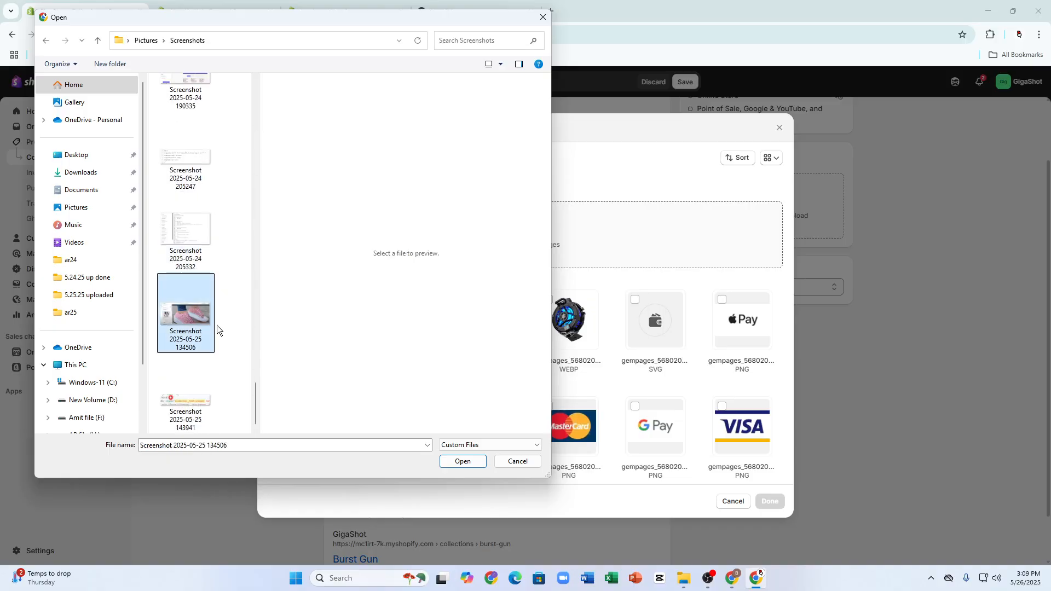
click(463, 462)
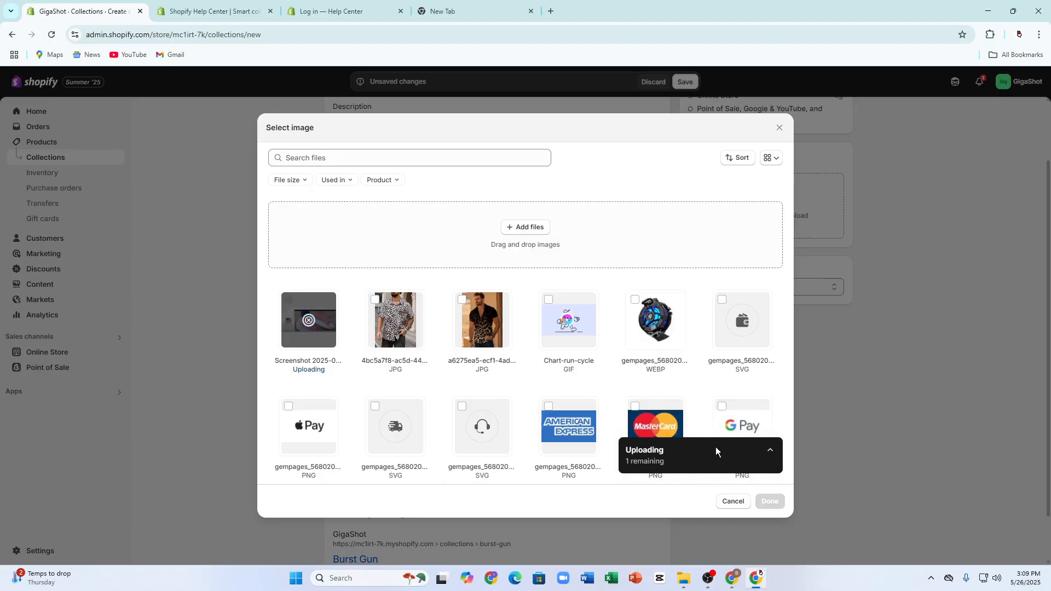
Step: Apply the uploaded screenshot as the collection's image once its upload has finished
click(769, 450)
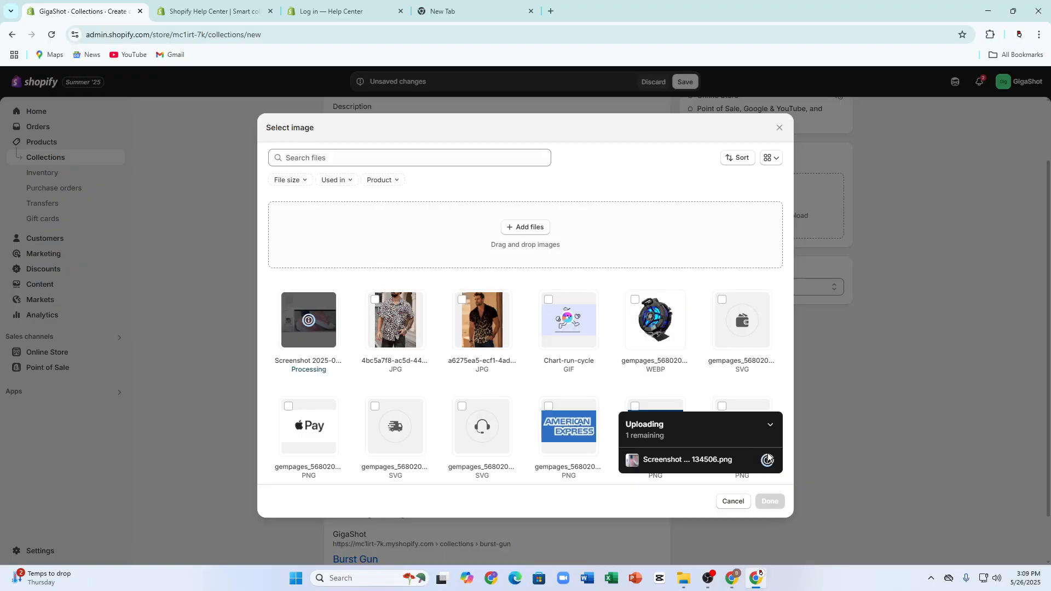
mouse_move(767, 461)
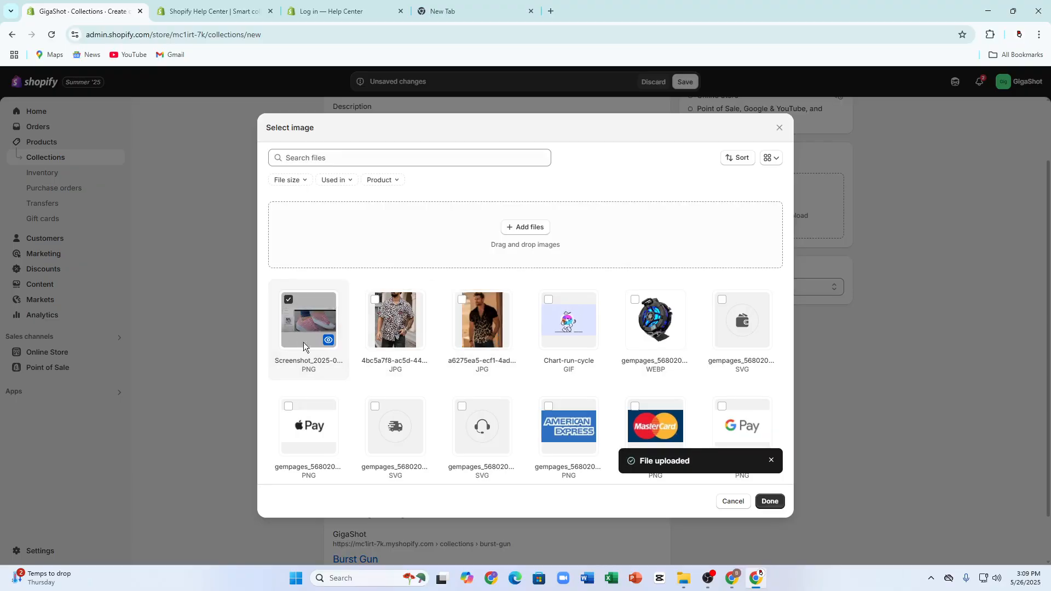
click(764, 506)
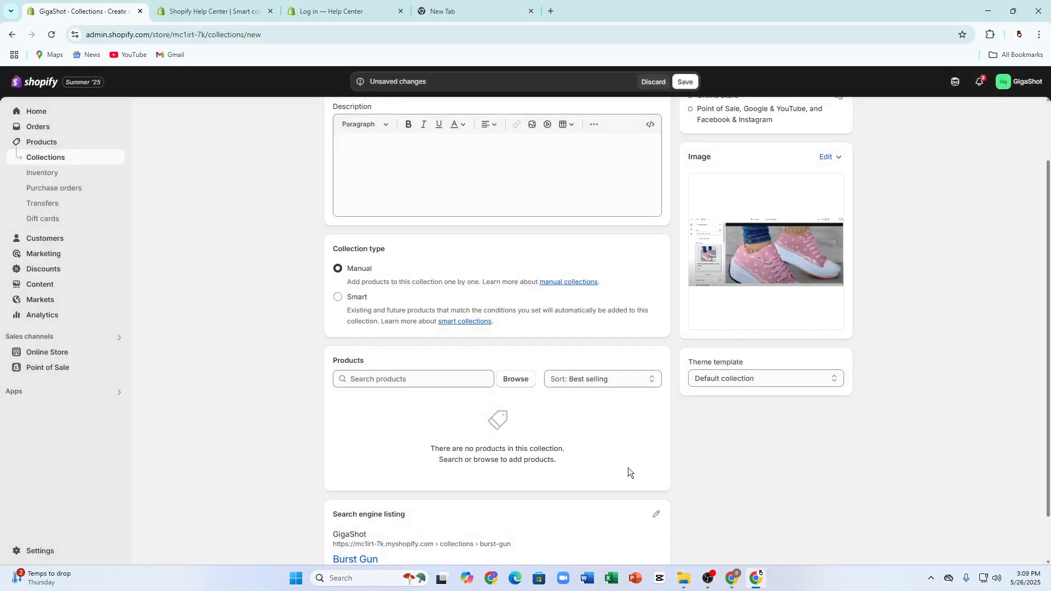
scroll(627, 465, up, 2)
click(379, 276)
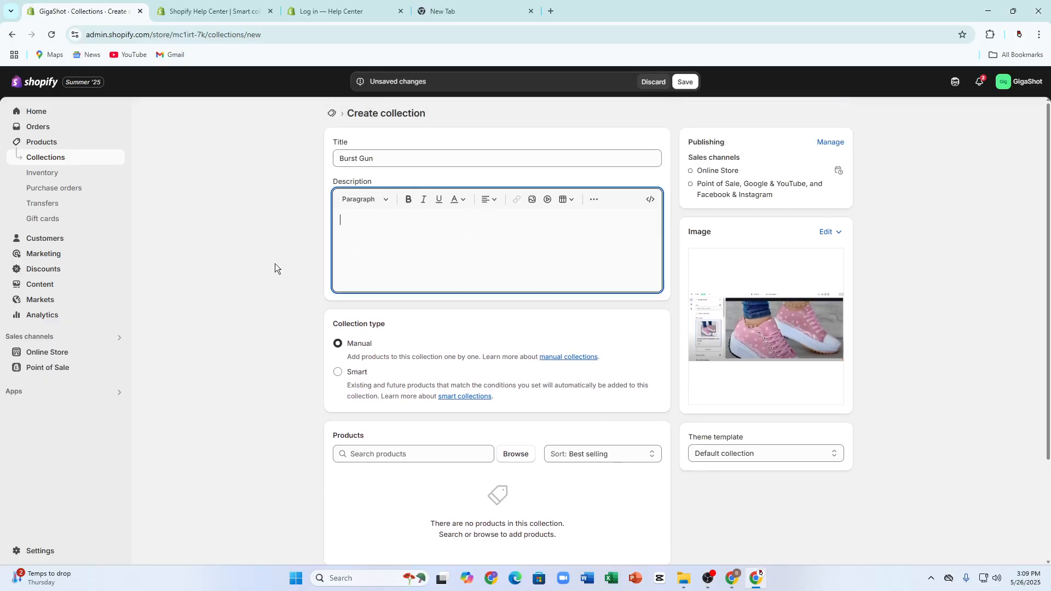
scroll(654, 498, down, 3)
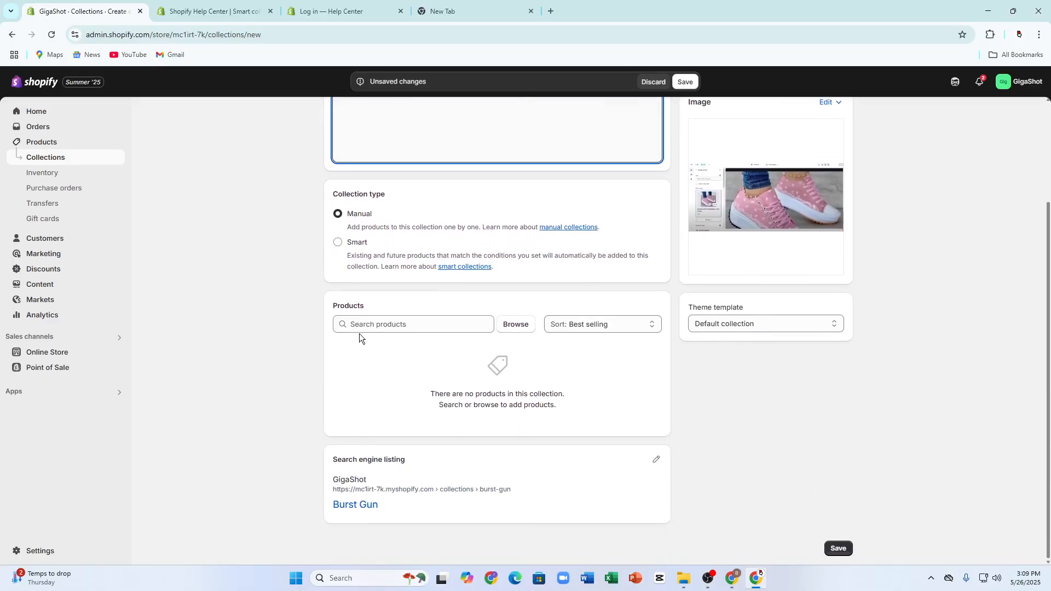
scroll(646, 338, up, 1)
scroll(679, 350, down, 1)
click(717, 323)
click(732, 353)
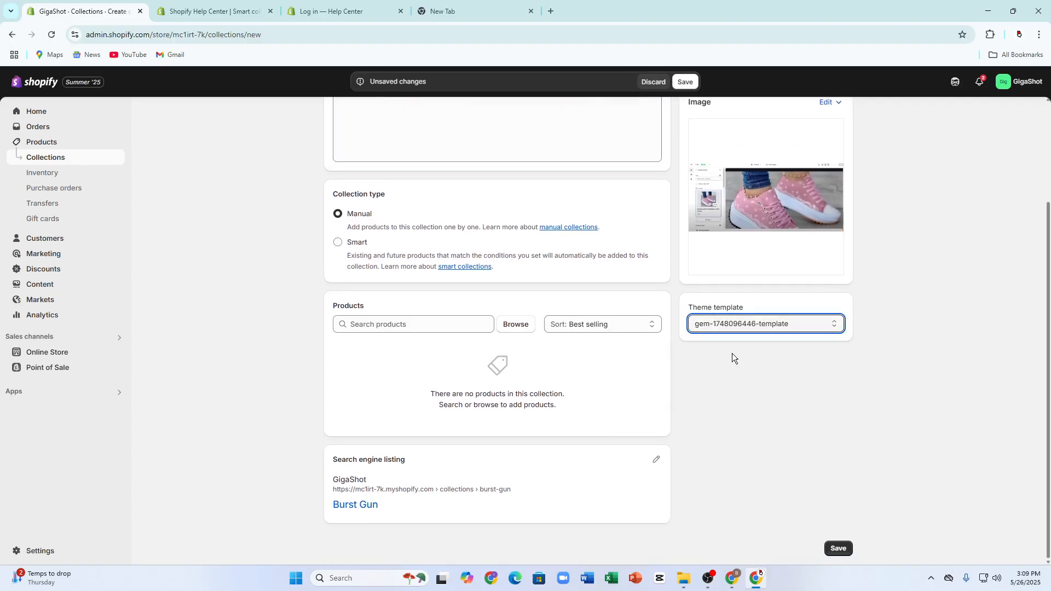
click(734, 327)
click(739, 353)
scroll(574, 339, up, 3)
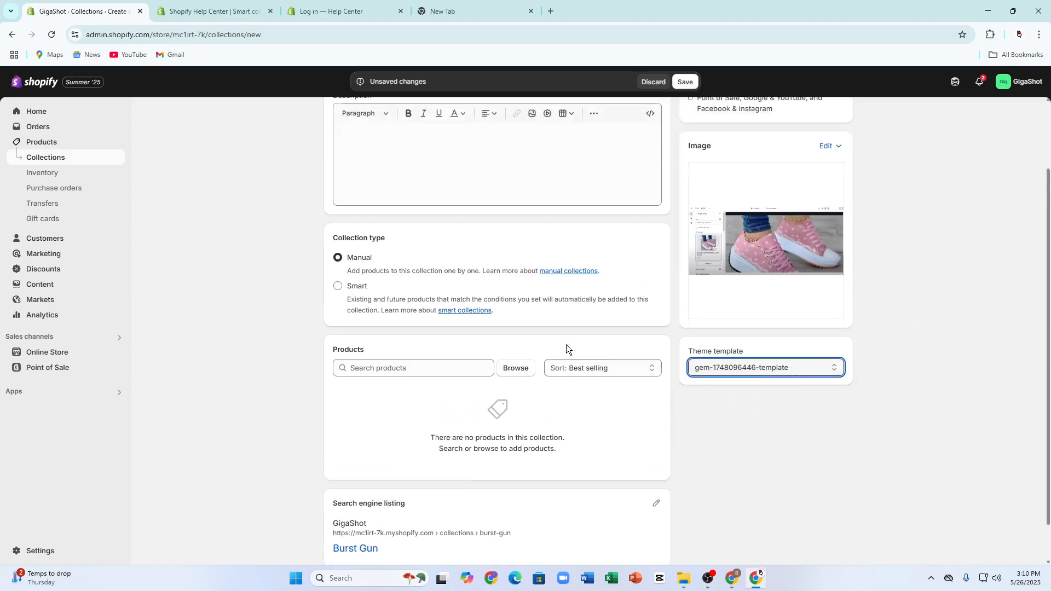
scroll(737, 383, down, 3)
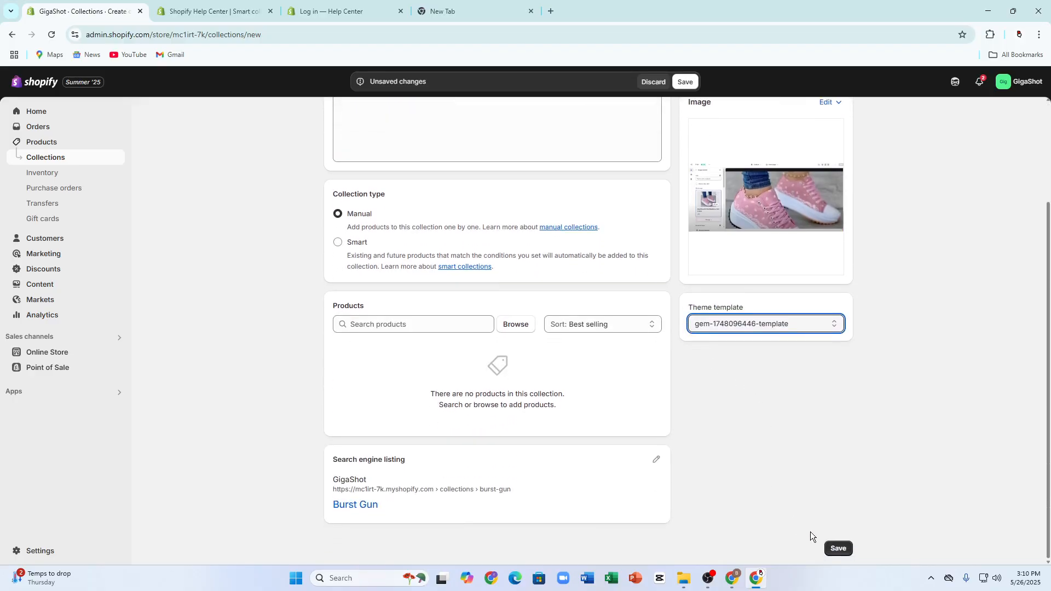
click(836, 548)
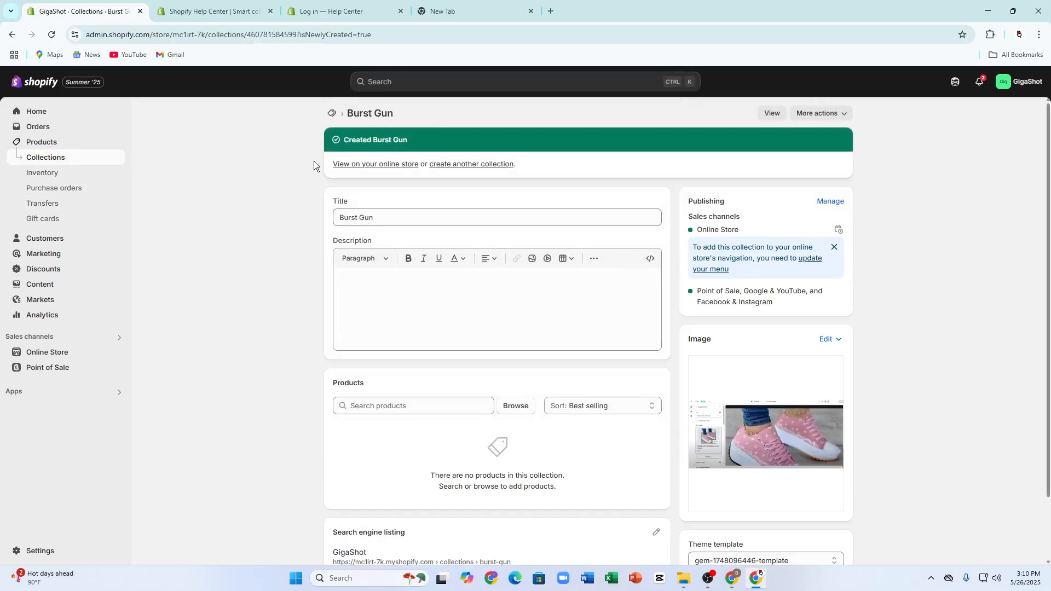
Step: Include the Burst Gun collection in the Online Store sales channel from the list of collections
click(97, 162)
click(43, 146)
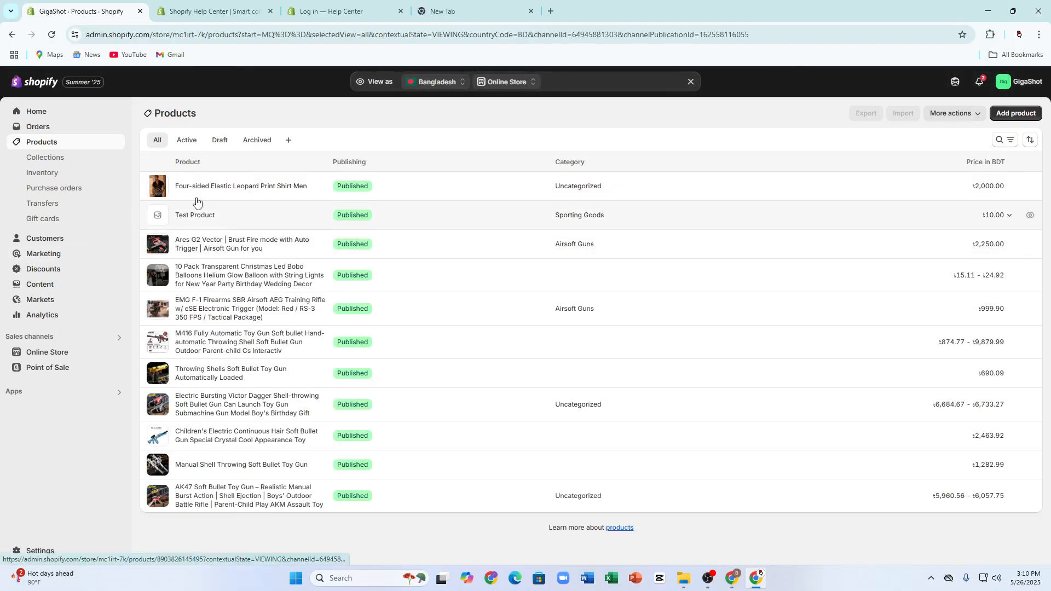
click(48, 158)
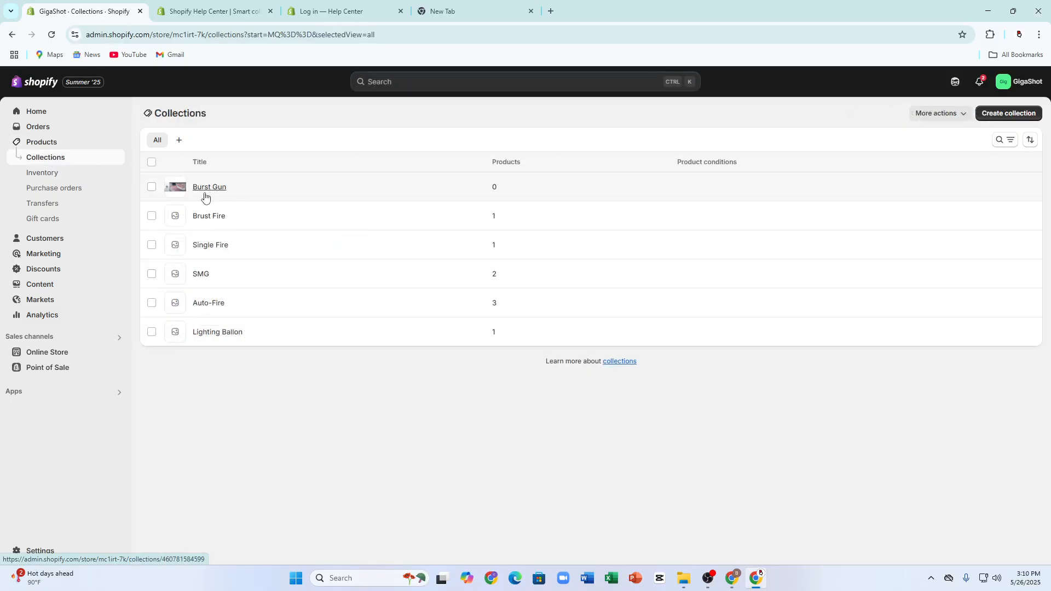
click(152, 186)
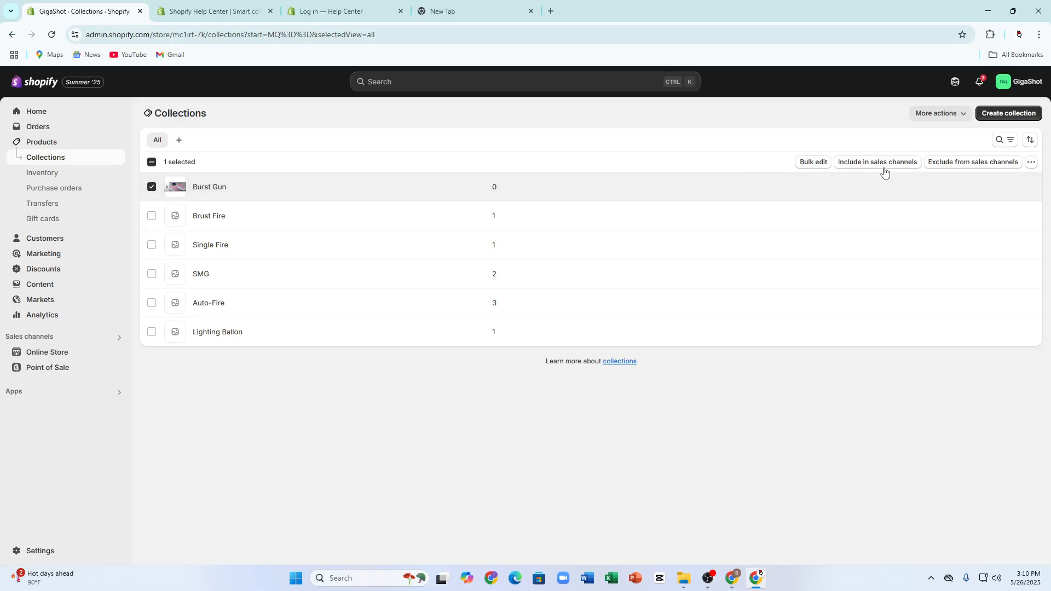
click(902, 165)
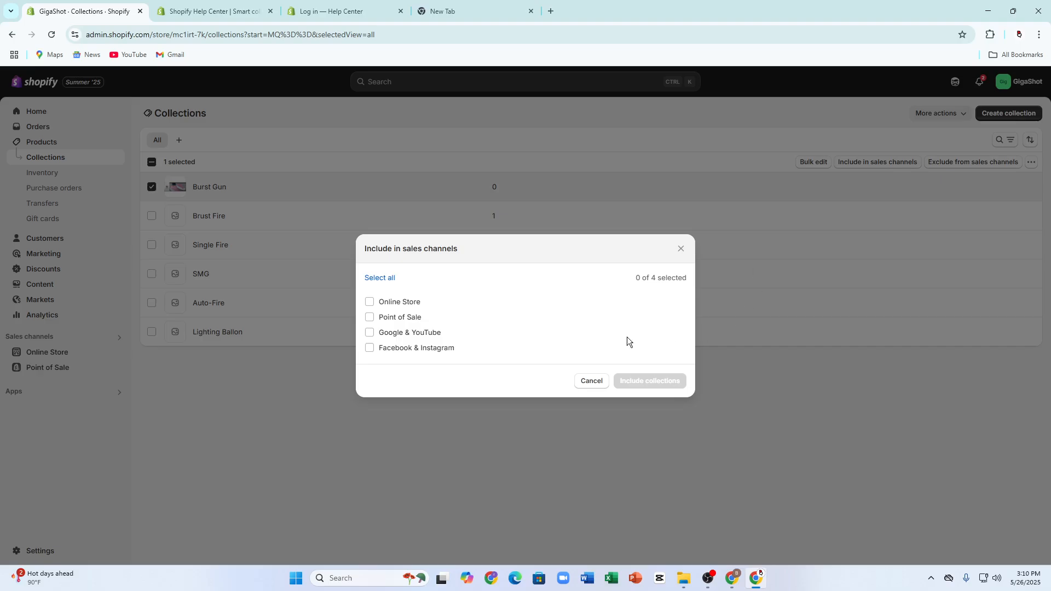
click(370, 302)
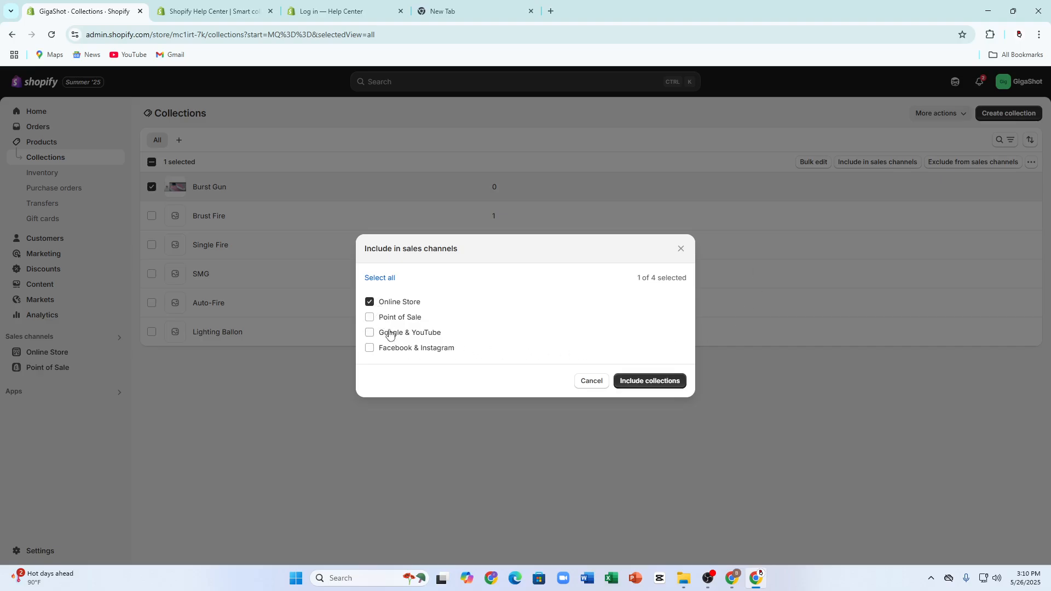
click(647, 380)
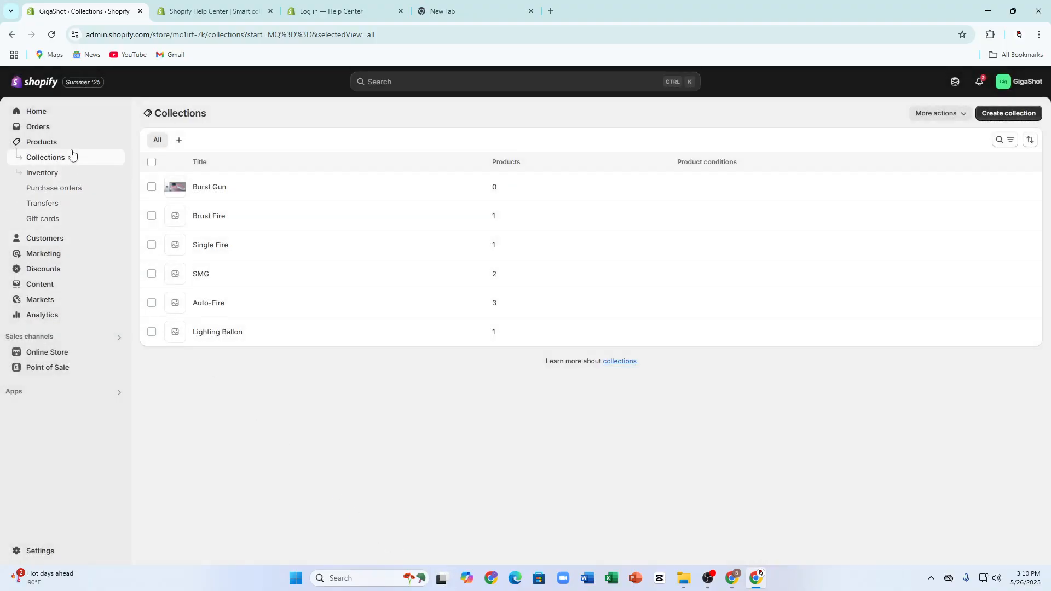
click(67, 135)
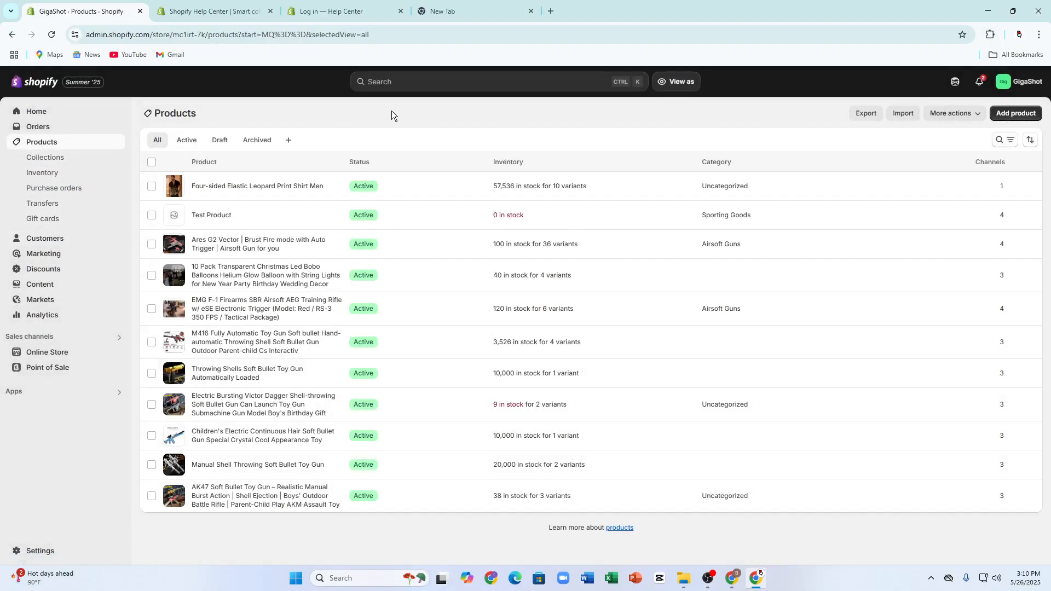
right_click(391, 111)
click(429, 156)
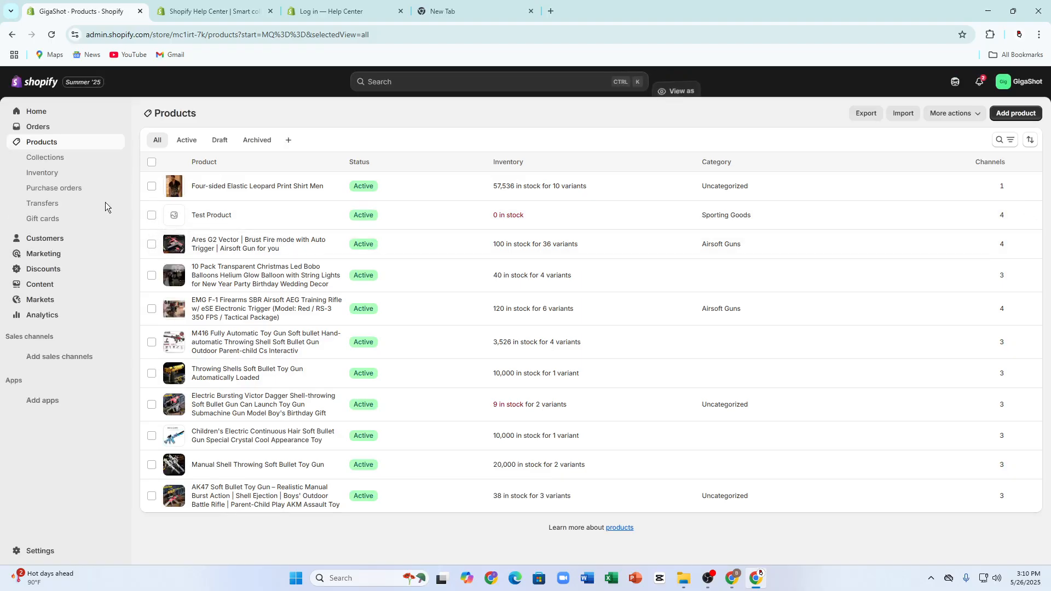
Step: Create a new view named "Collection" for the list of collections
click(52, 158)
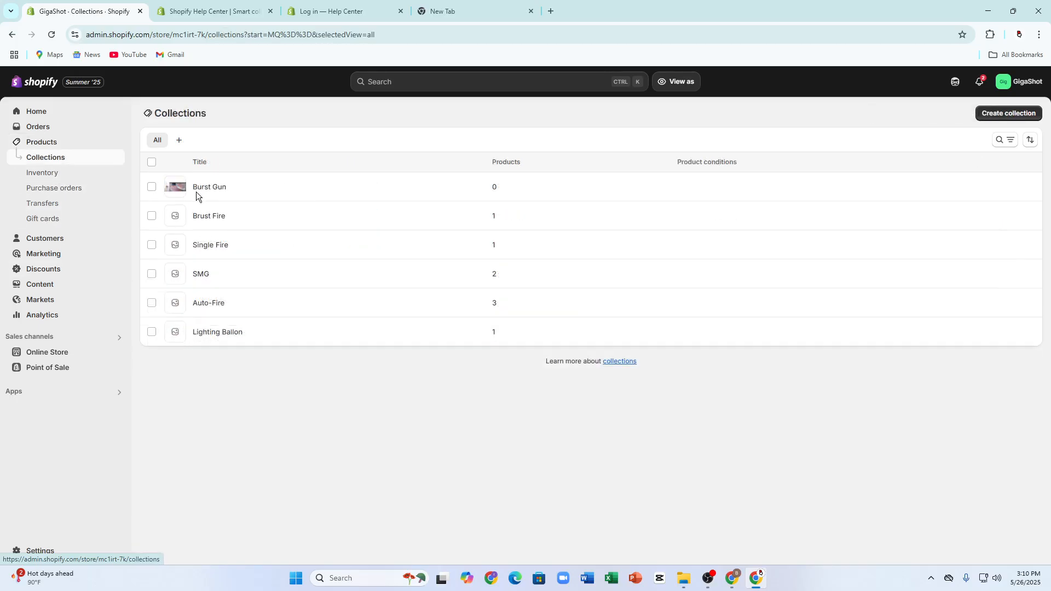
click(180, 141)
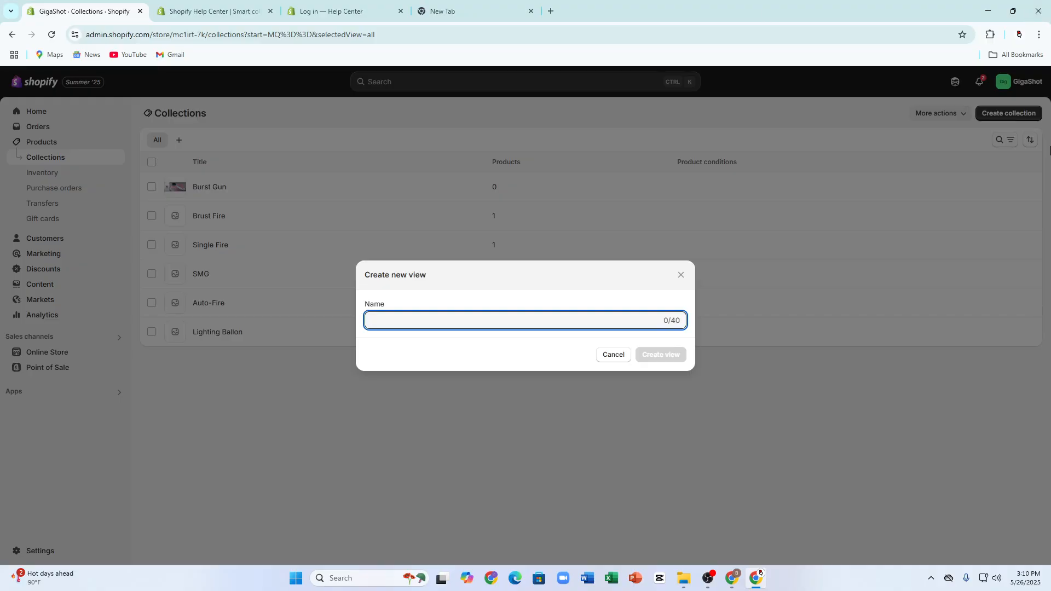
text(Collection)
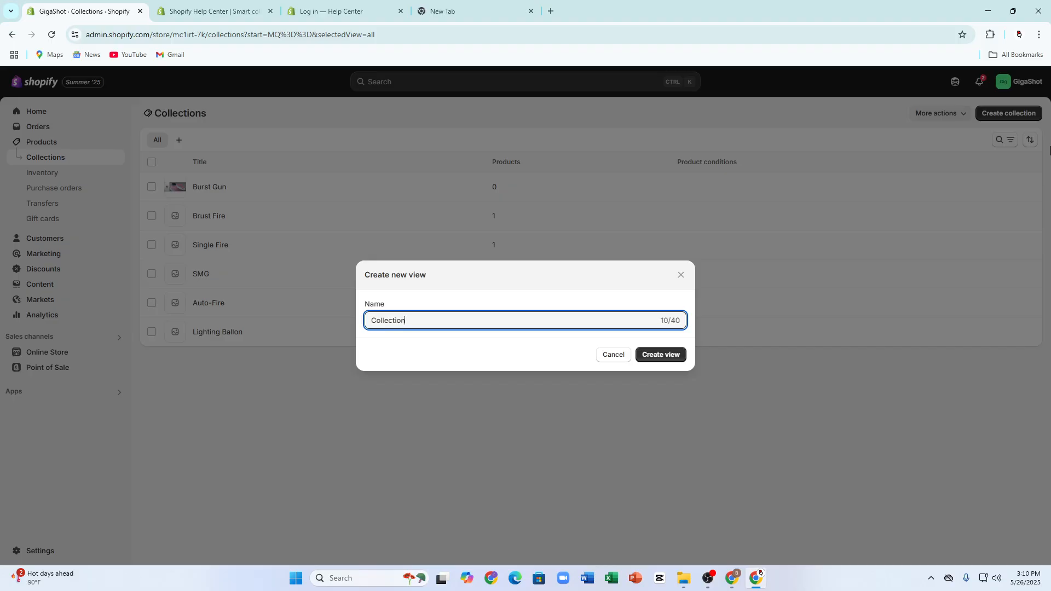
click(673, 355)
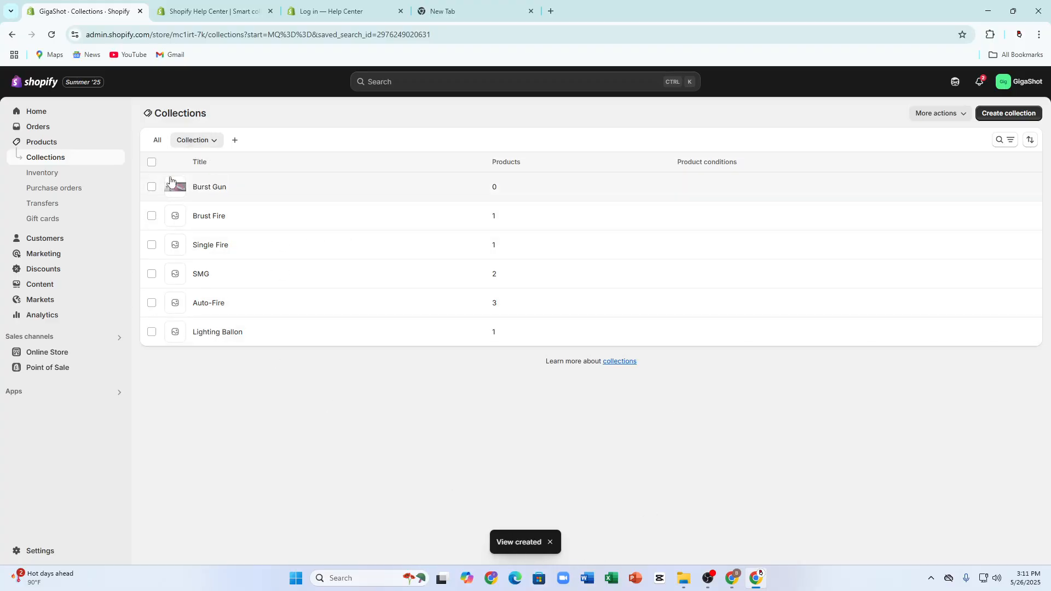
Step: Select the Burst Gun and Brust Fire collections and review the sales channel, deletion and further actions available for them, applying none
click(153, 186)
click(152, 215)
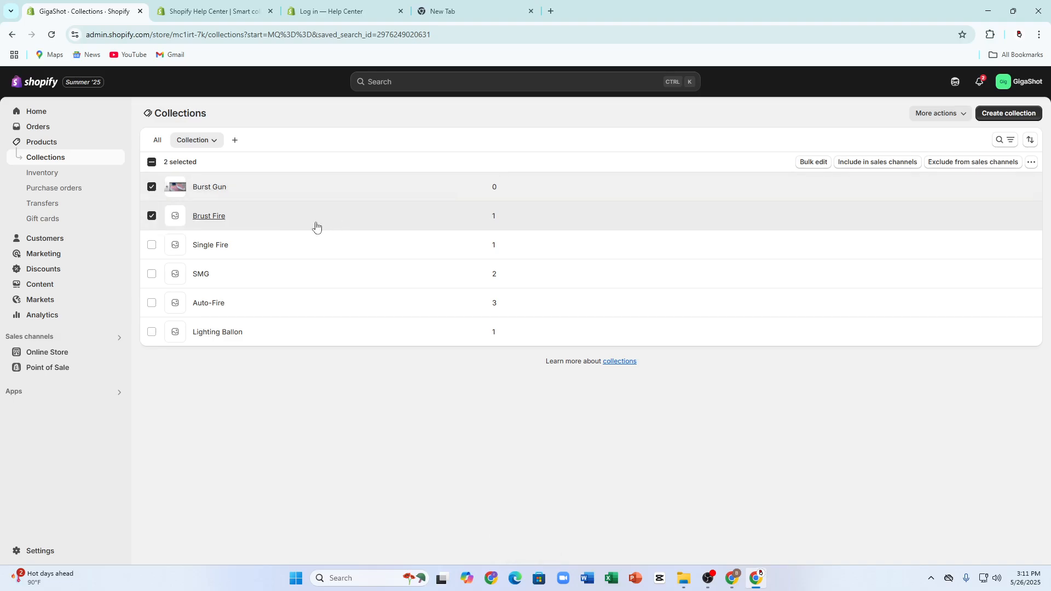
click(1019, 163)
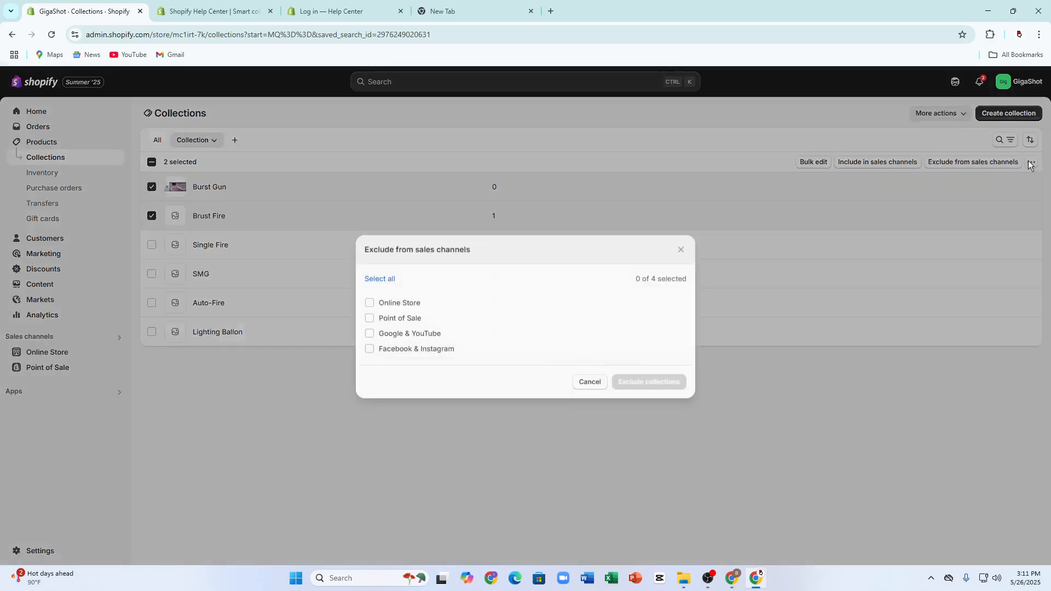
click(863, 204)
click(1031, 161)
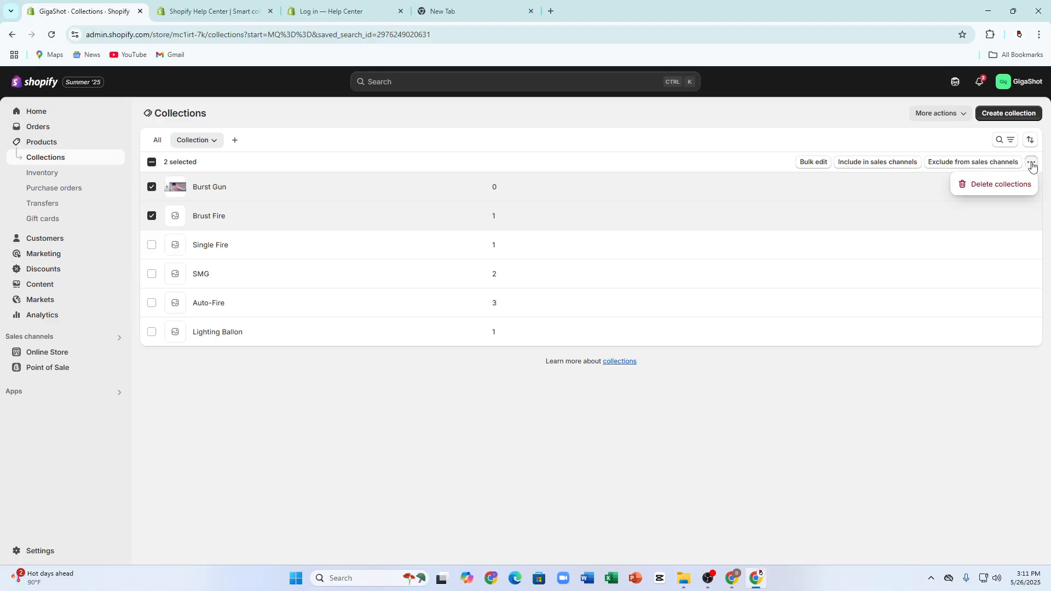
click(977, 163)
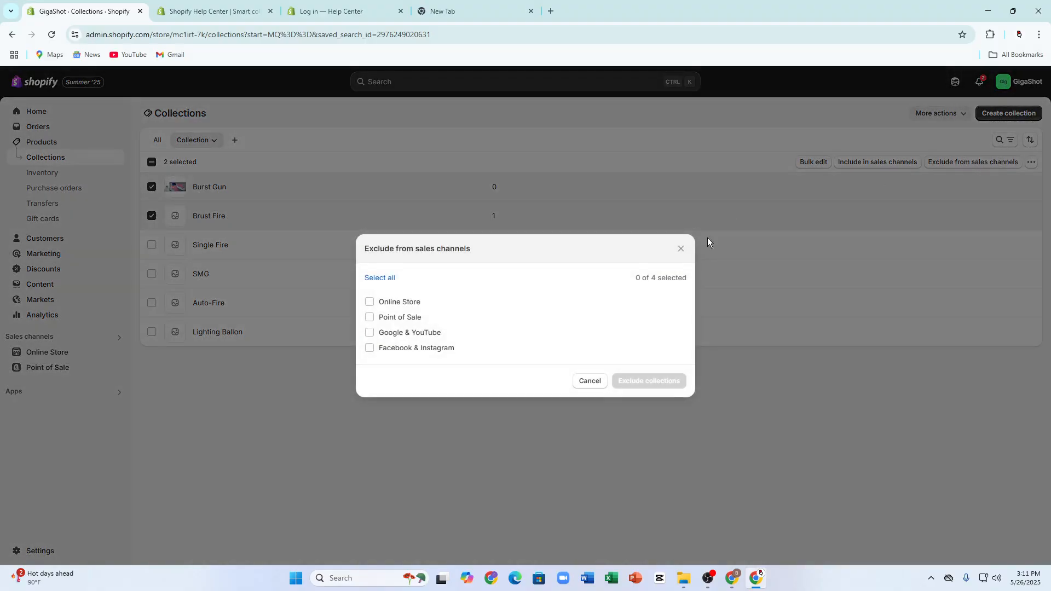
click(678, 249)
click(890, 163)
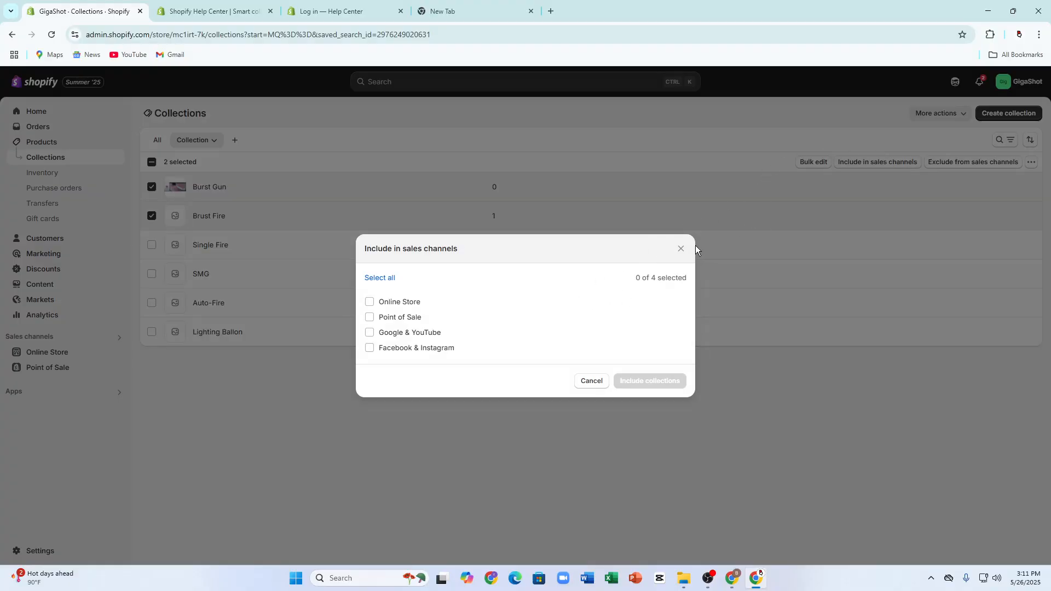
click(681, 250)
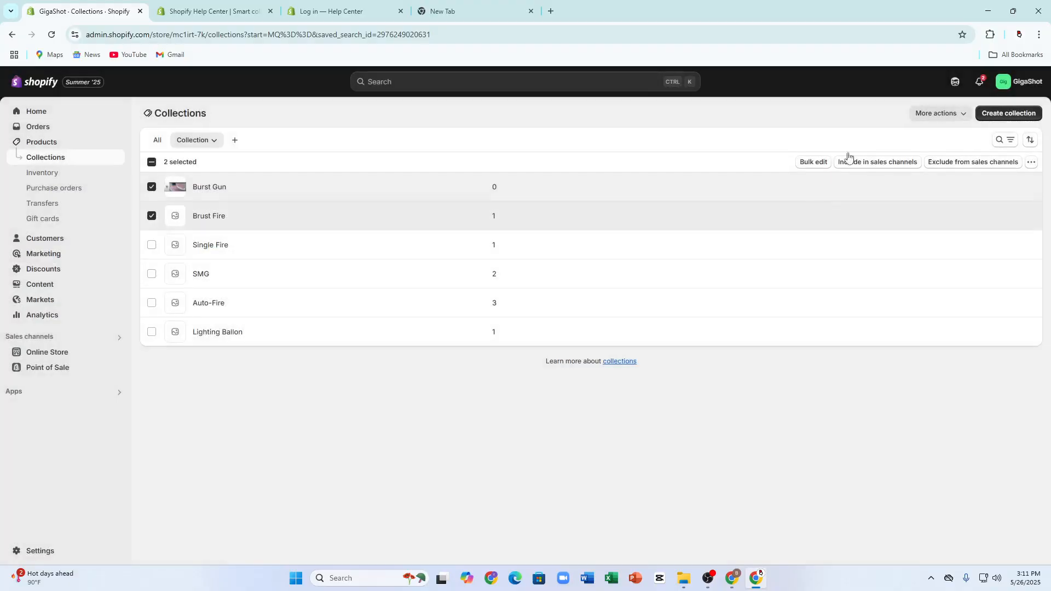
click(930, 122)
click(299, 398)
Step: Create another view named "yhgjhk" for the list of collections
click(196, 145)
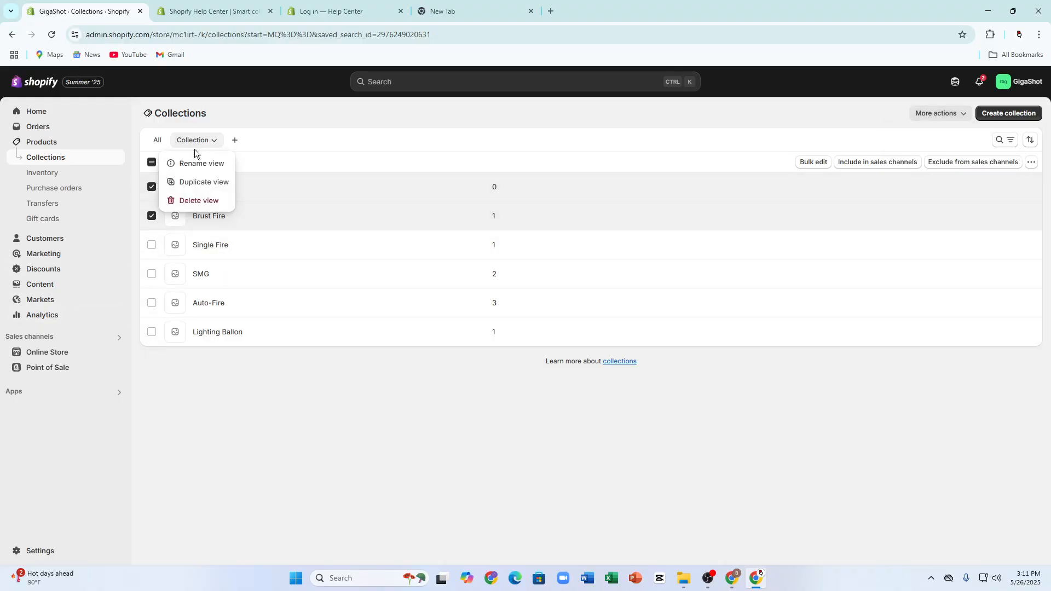
click(233, 141)
text(yhgjhk)
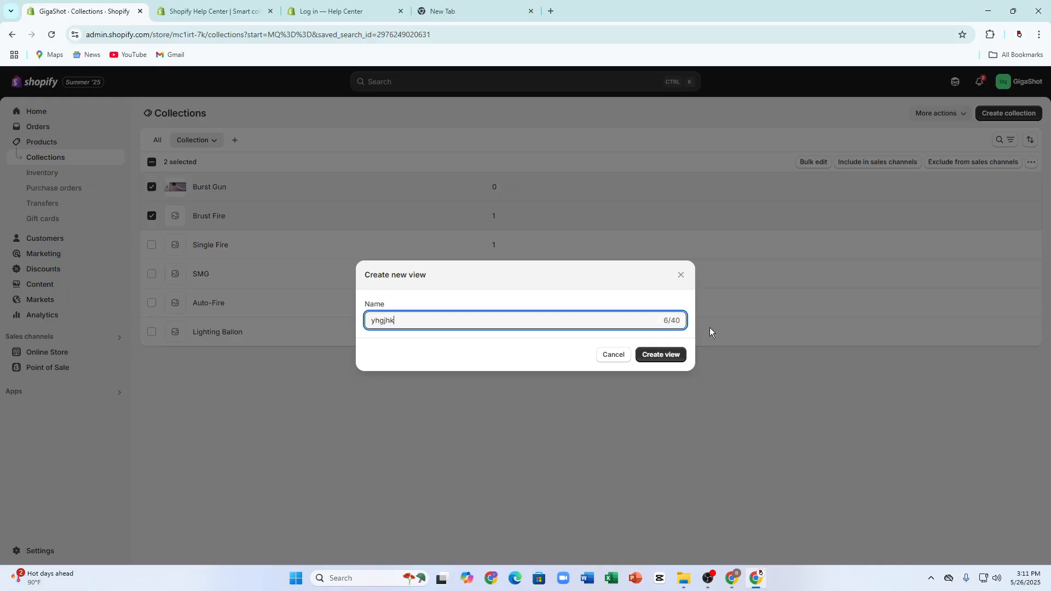
click(676, 354)
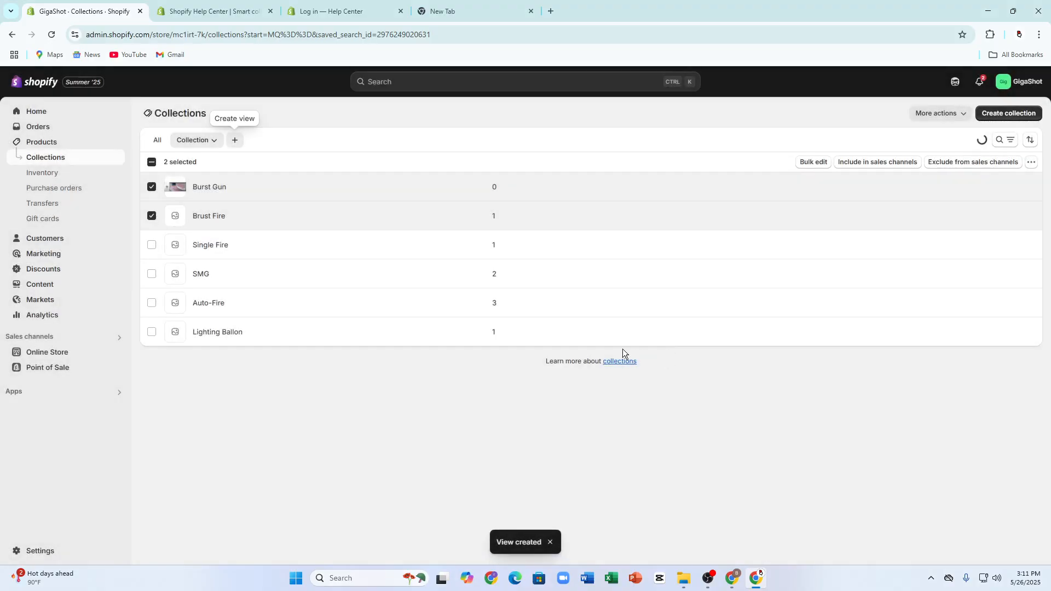
click(234, 141)
click(234, 143)
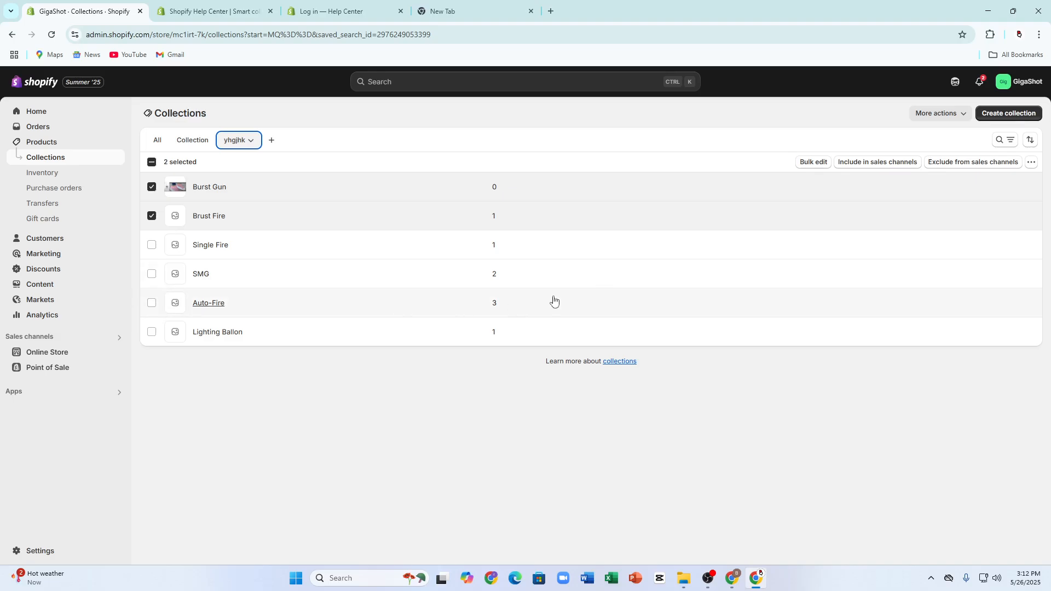
Step: Create a new navigation menu named "Featured COllections" in the store's content and save it
click(40, 284)
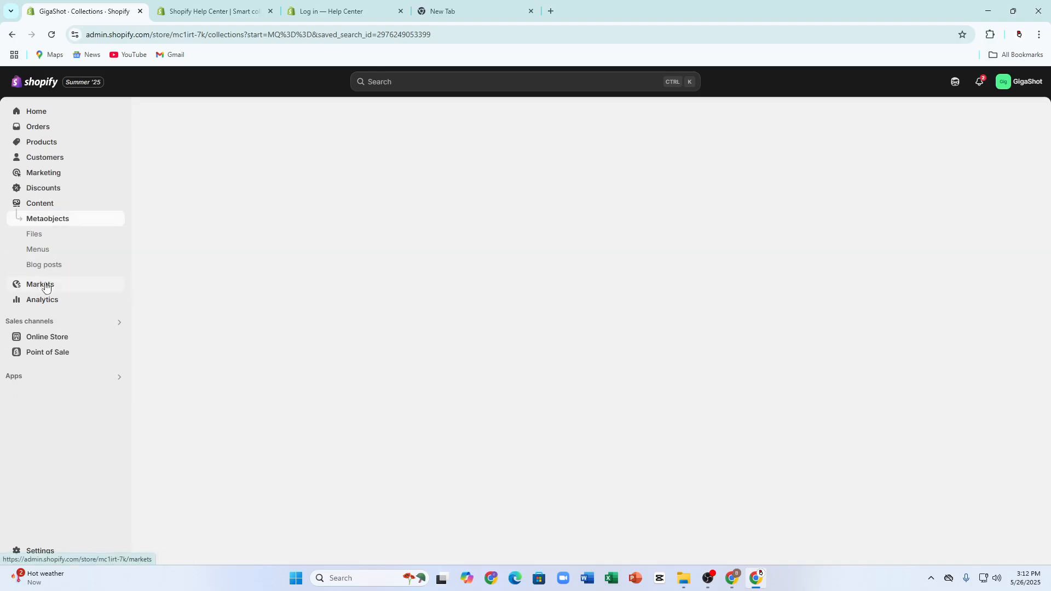
click(37, 250)
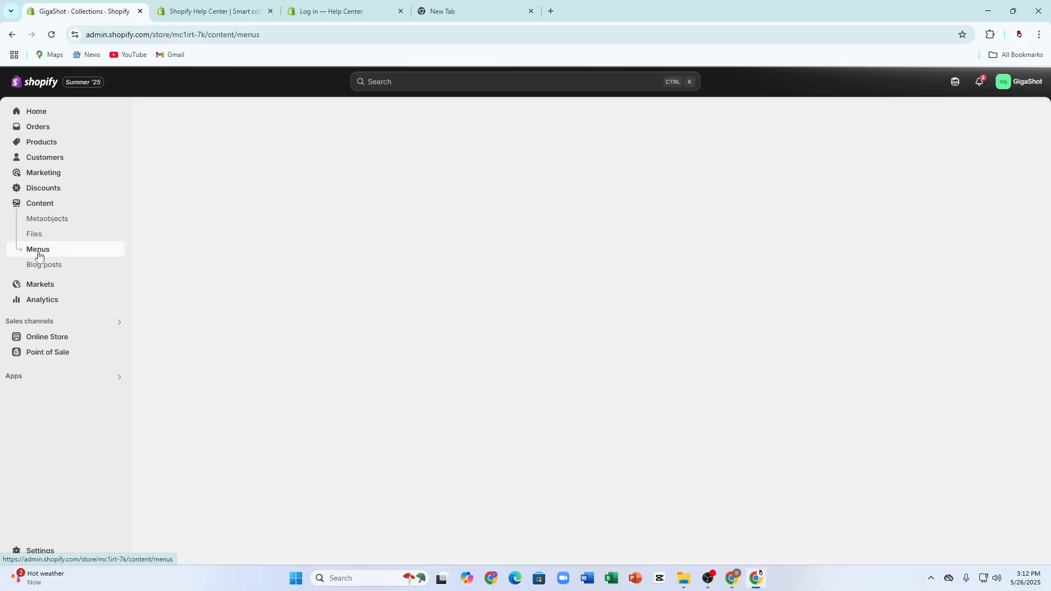
click(1004, 116)
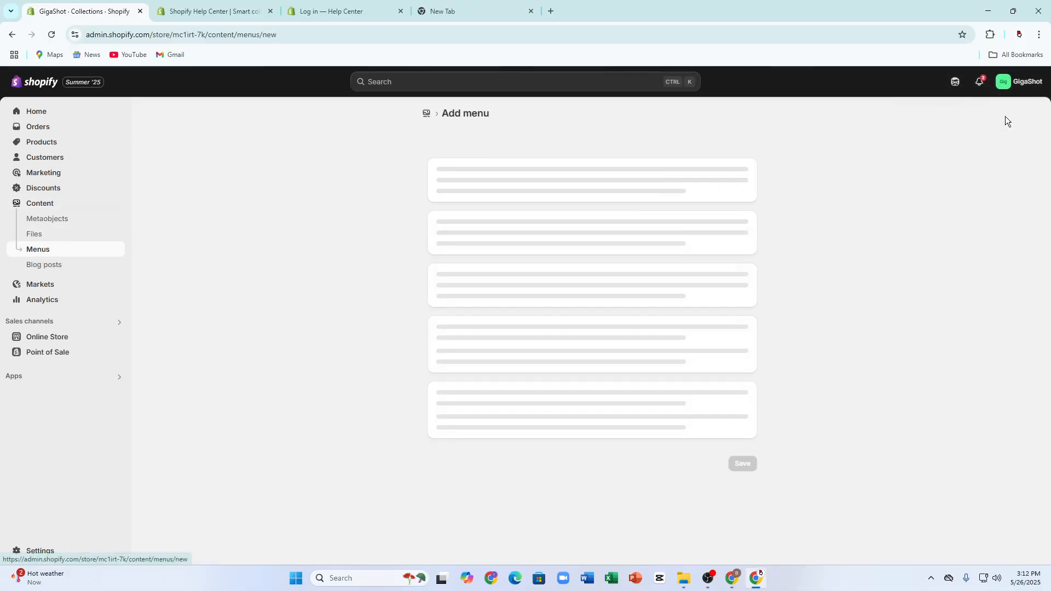
click(494, 160)
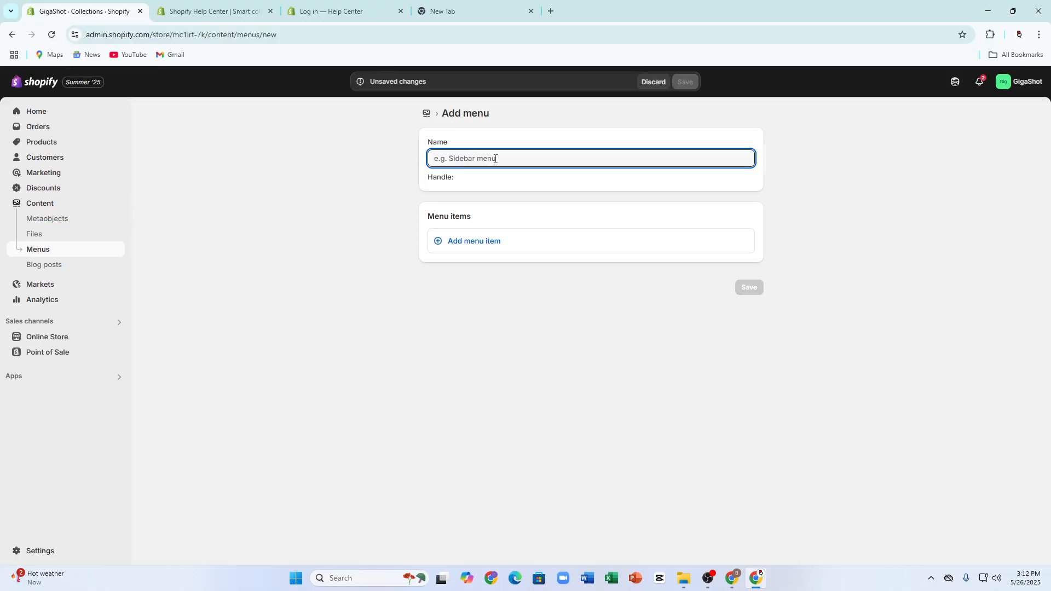
text(F)
key(BackSpace)
text(F)
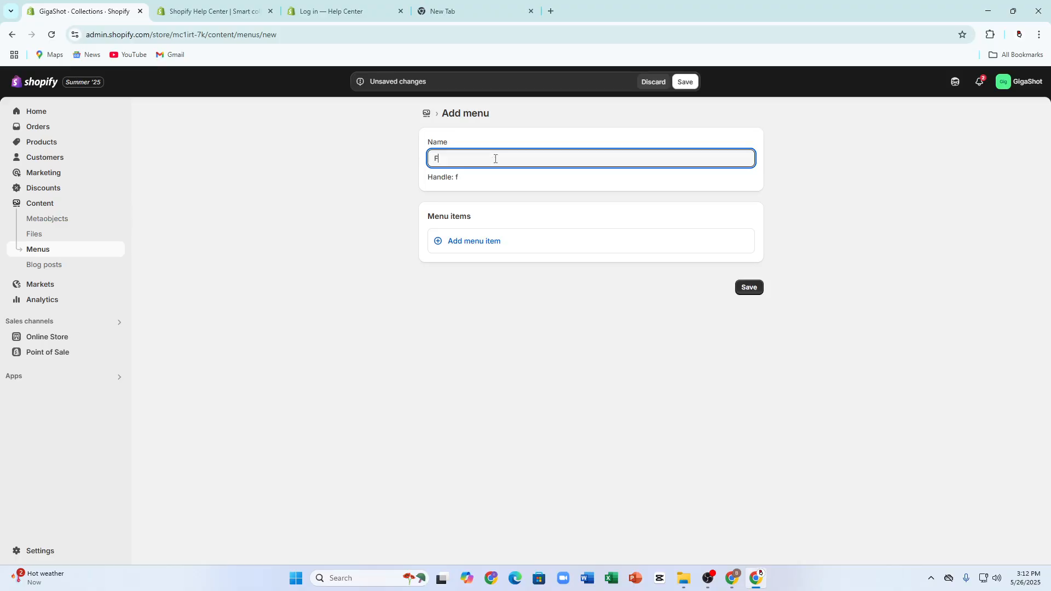
text(eatured COllectiomn)
key(Return)
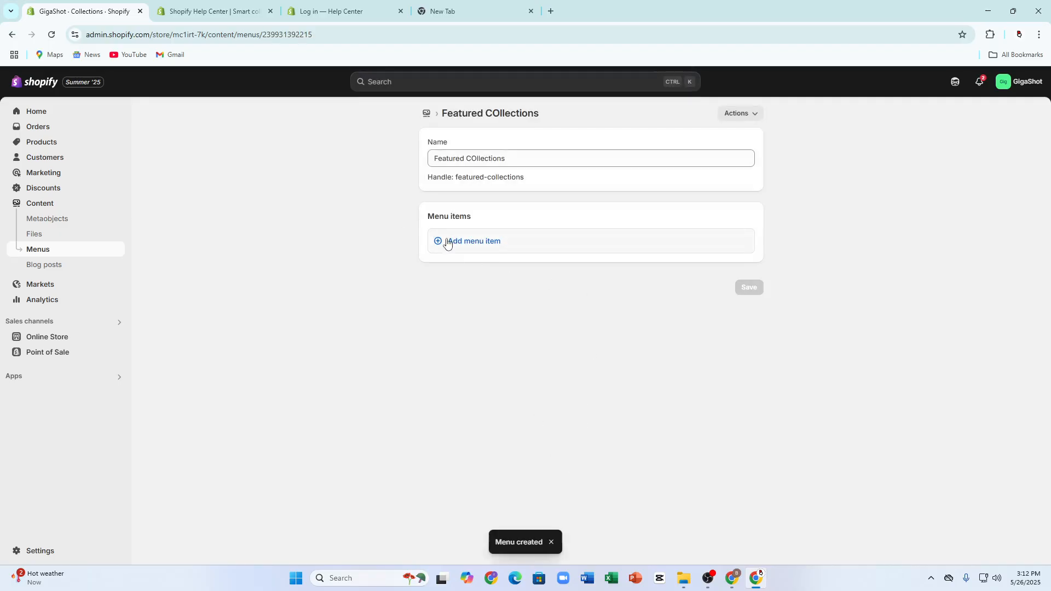
Step: Add a menu item labelled "gh" to the Featured COllections menu and link it to the Home page
click(485, 239)
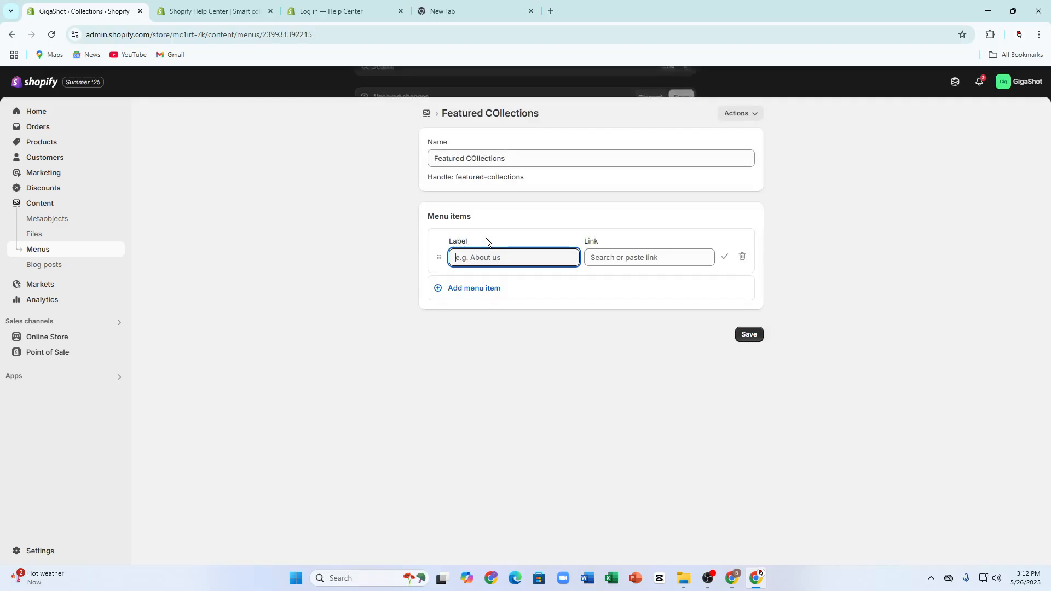
click(527, 255)
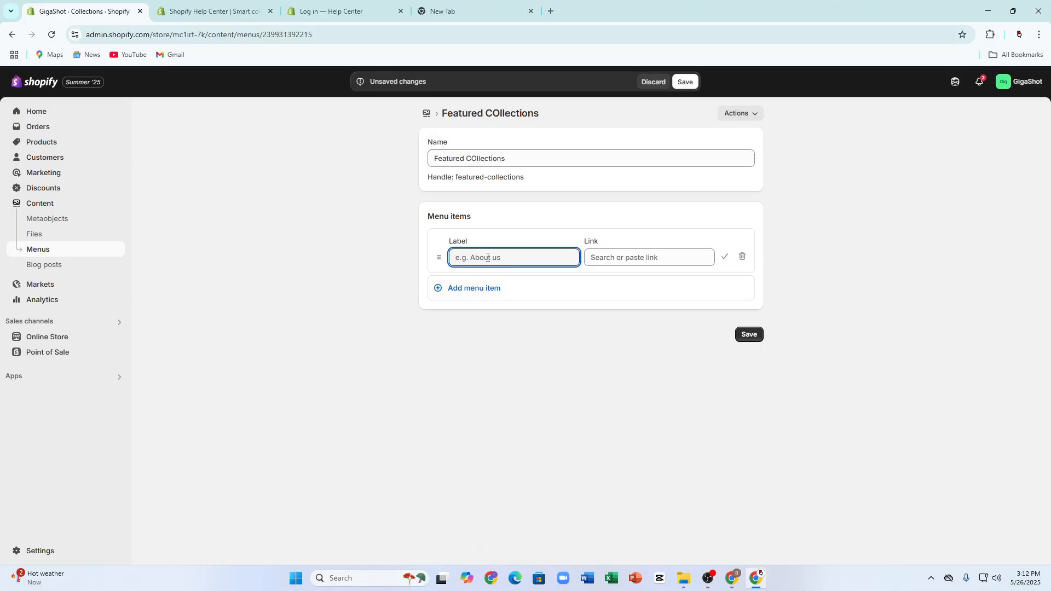
text(gh)
click(644, 257)
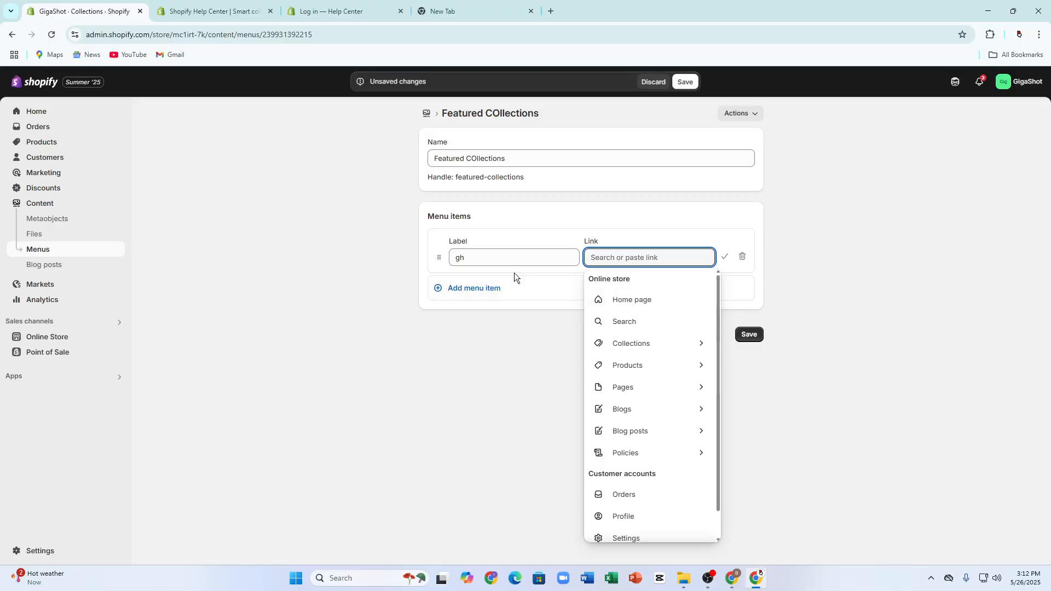
click(616, 301)
Step: Change the first menu item's label to "Home Page" with Home page as its link, and apply the item
drag(465, 256, 411, 245)
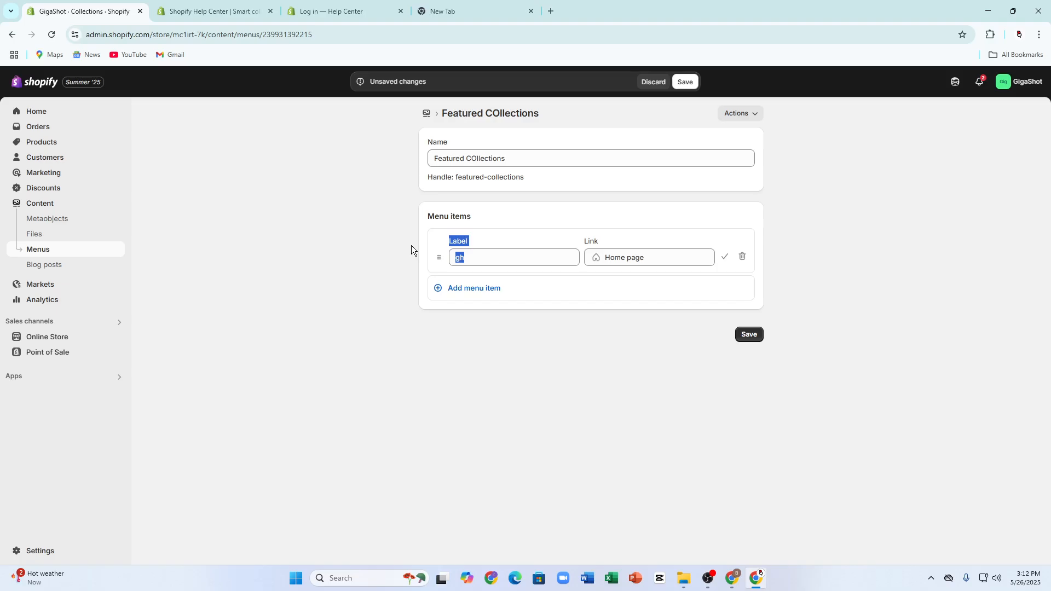
click(482, 257)
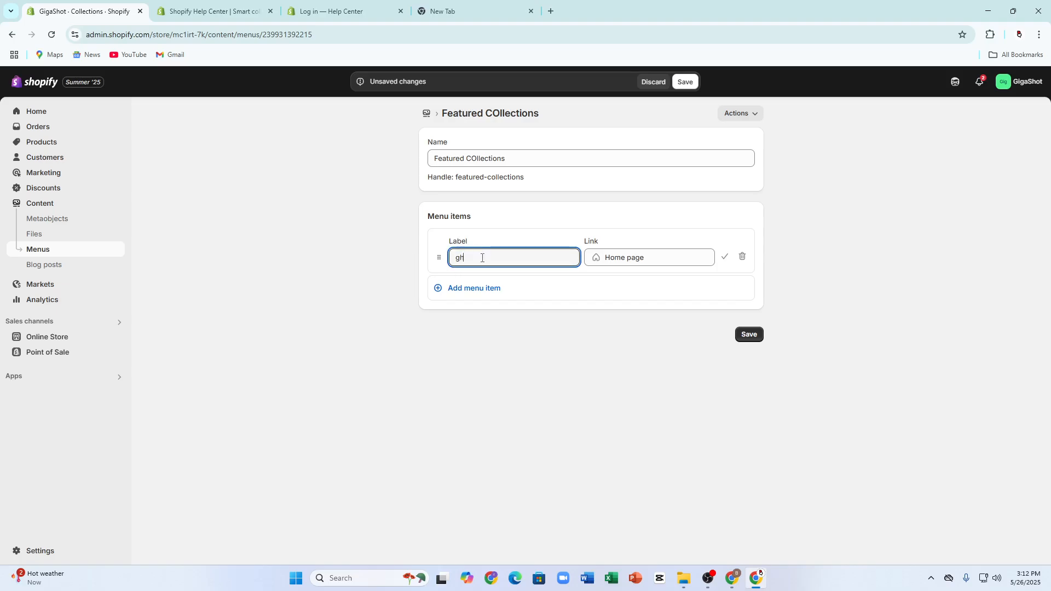
key(BackSpace)
key(BackSpace)
text(Home Page)
click(654, 257)
click(664, 301)
click(725, 257)
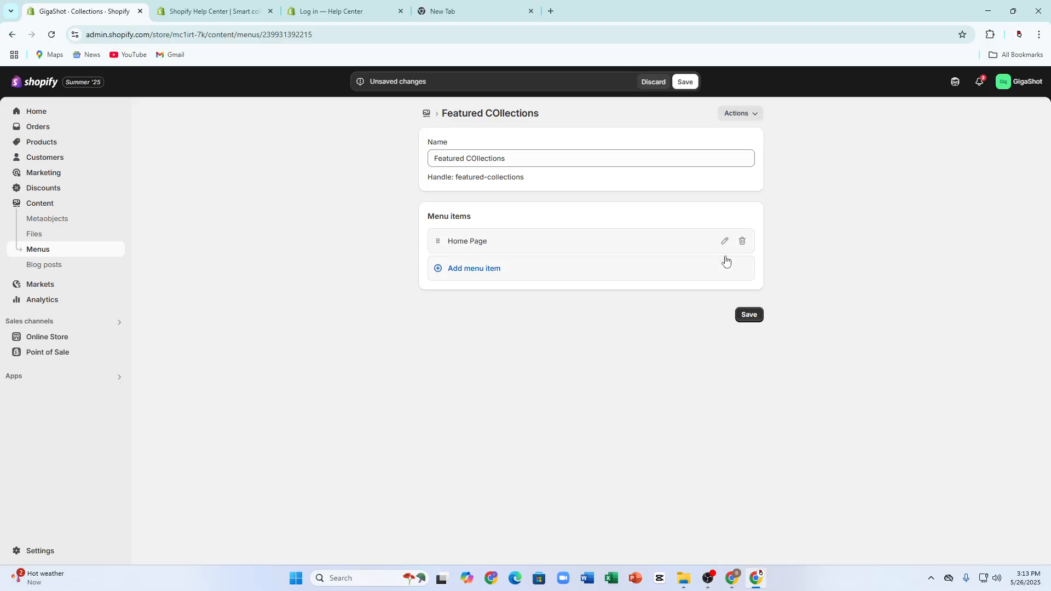
click(508, 242)
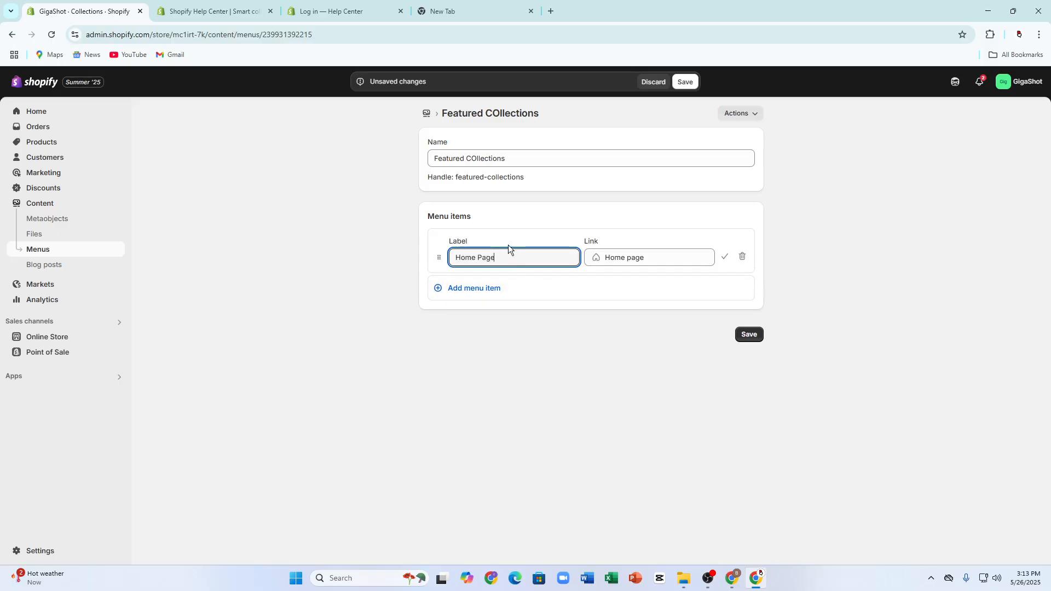
click(660, 261)
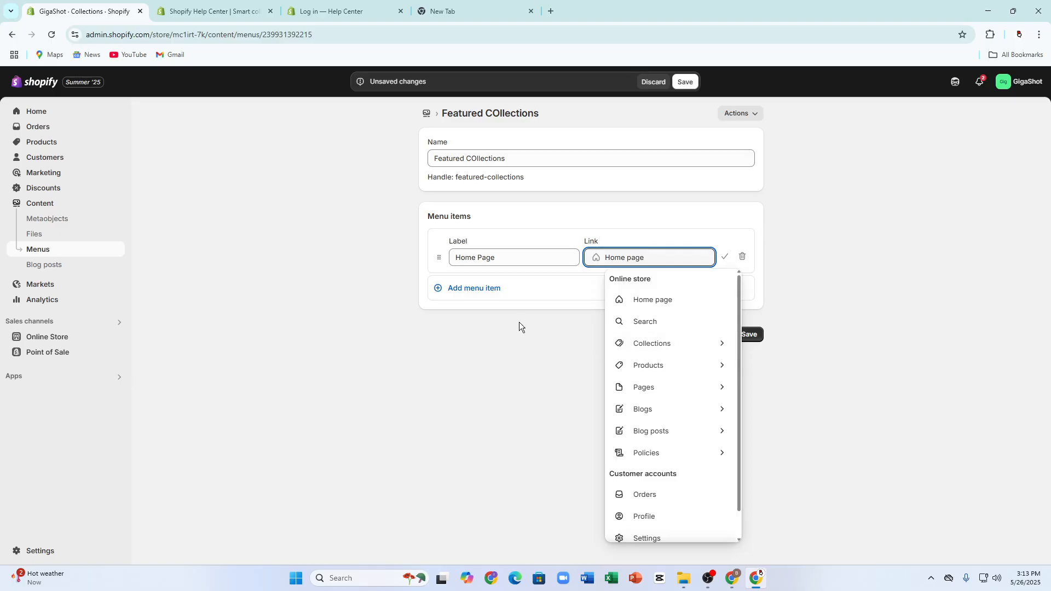
Step: Add a second menu item labelled "Main Products" and link it to the Burst Gun collection
click(496, 288)
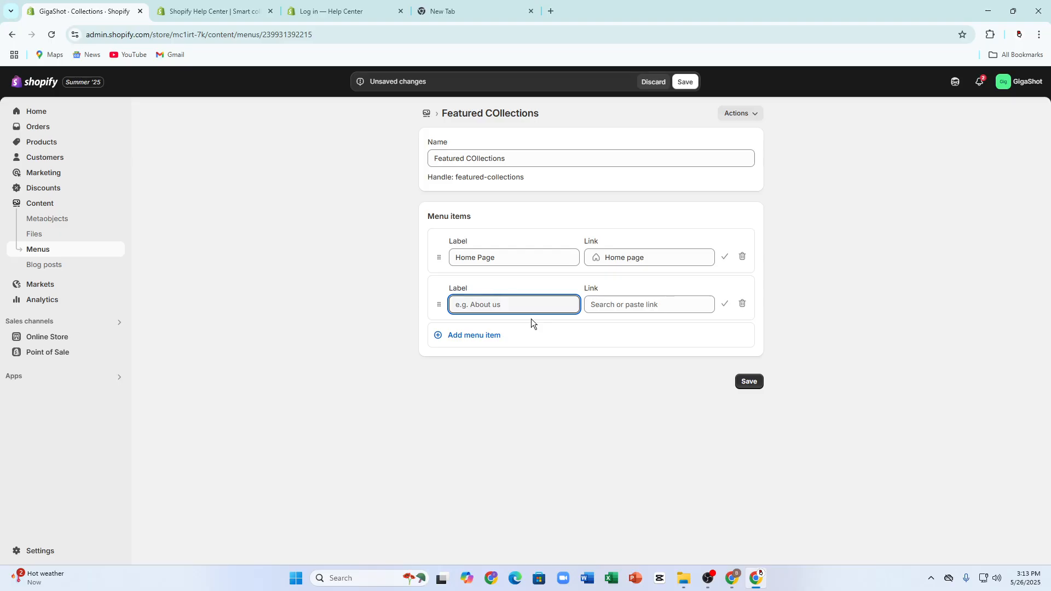
text(Pr)
key(BackSpace)
key(BackSpace)
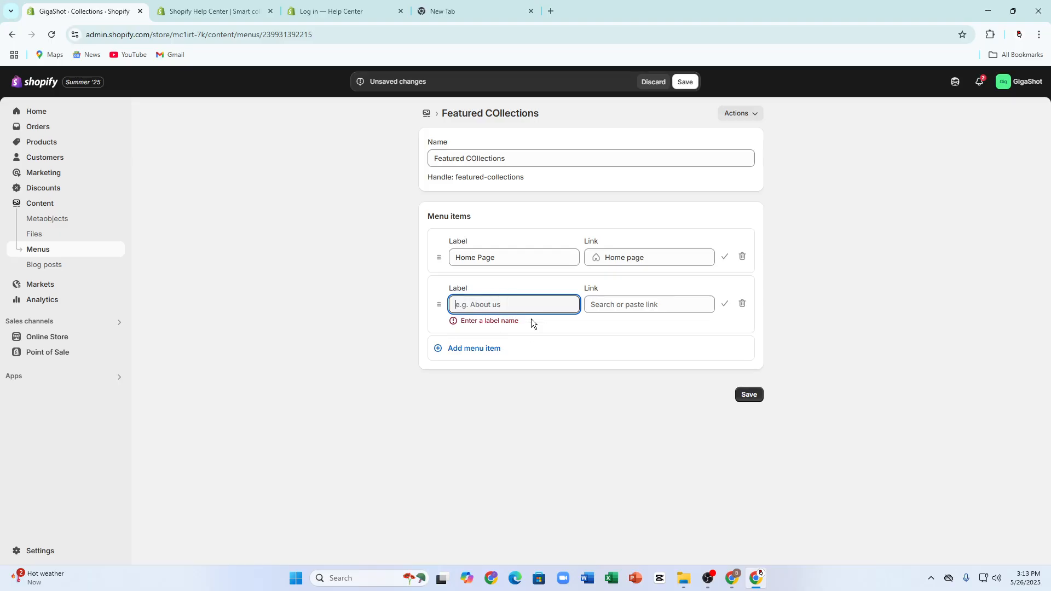
text(Co)
key(BackSpace)
key(BackSpace)
text(M)
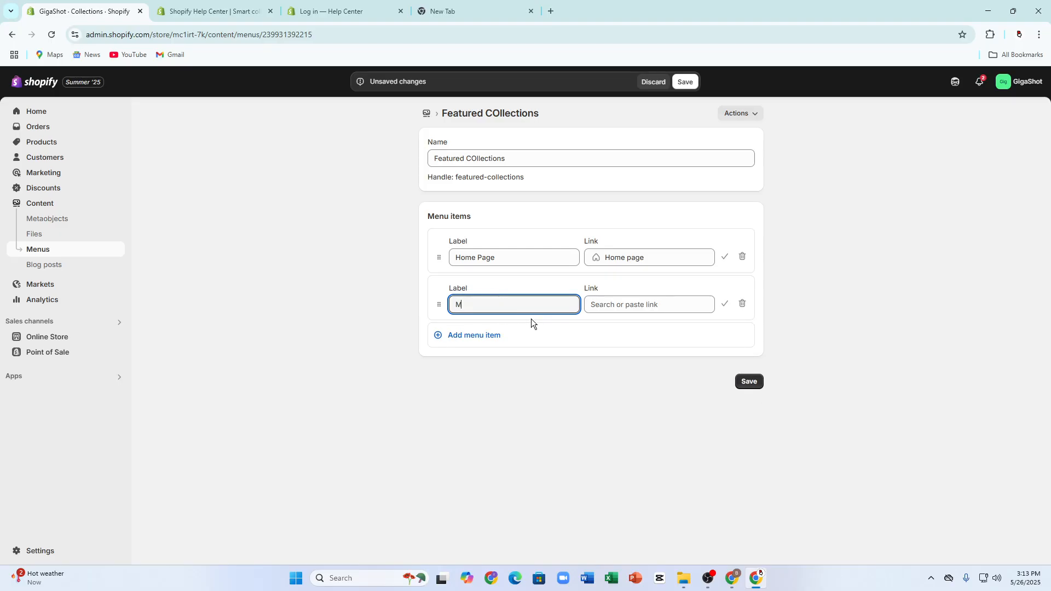
text(ain Products)
click(586, 305)
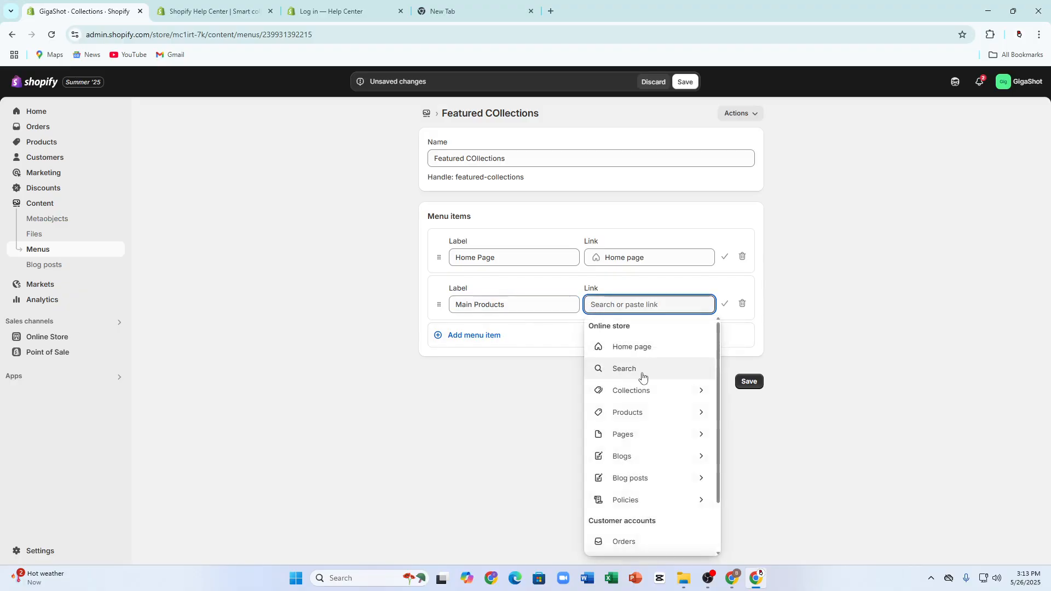
click(635, 391)
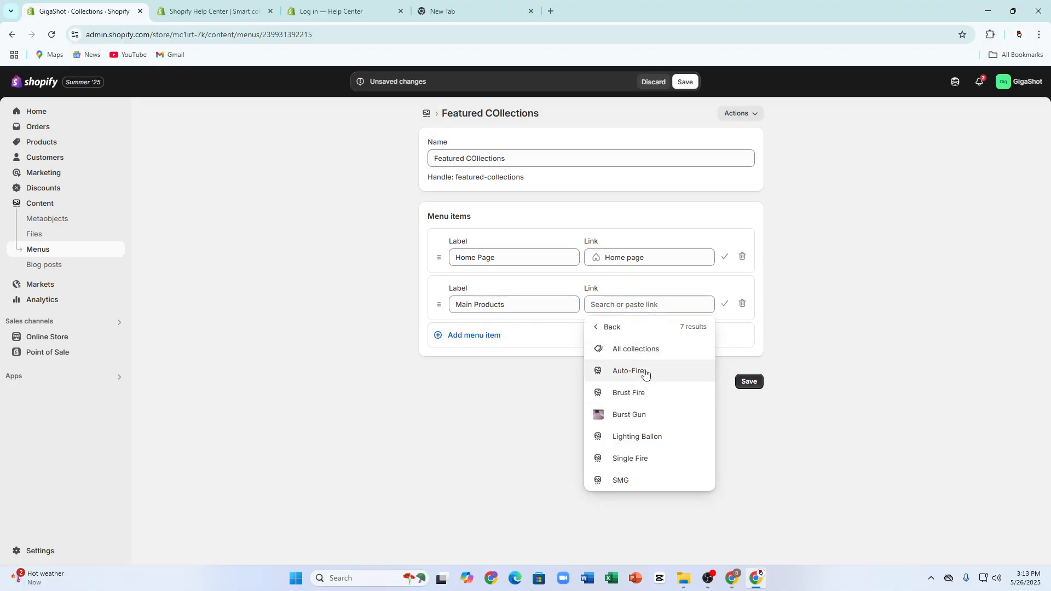
click(631, 414)
click(476, 344)
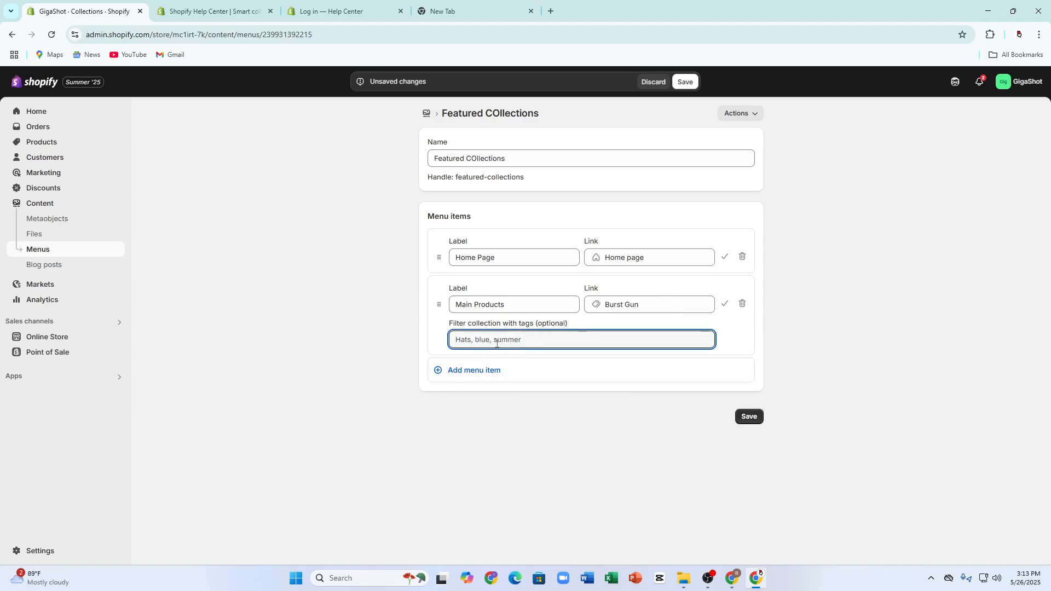
Step: Add a third menu item labelled "Home Products", linked to the AK47 Soft Bullet Toy Gun product, and save the menu
click(497, 372)
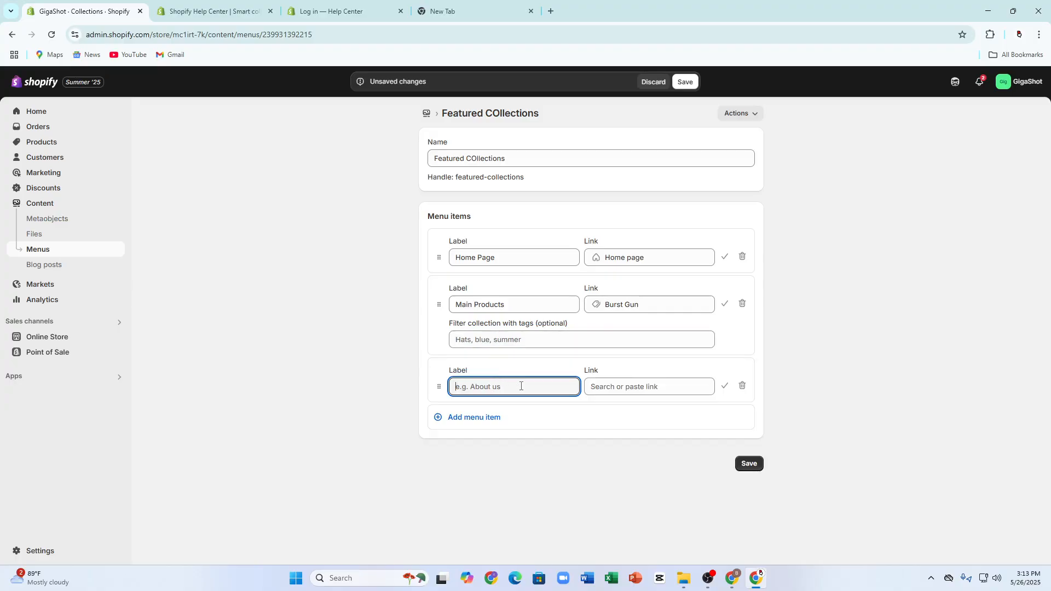
text(Home Productss)
key(BackSpace)
click(598, 390)
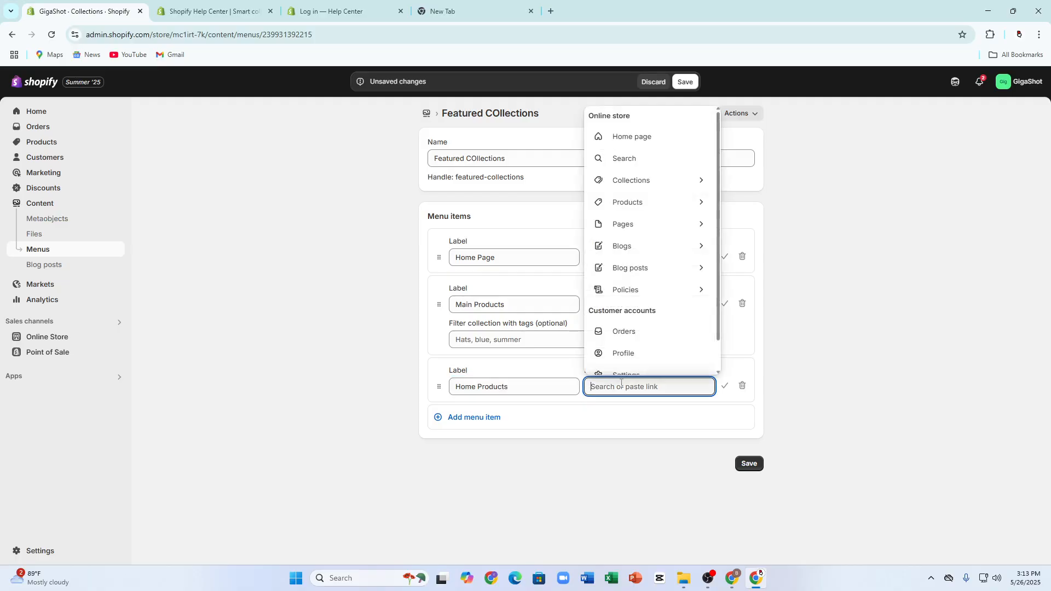
click(644, 198)
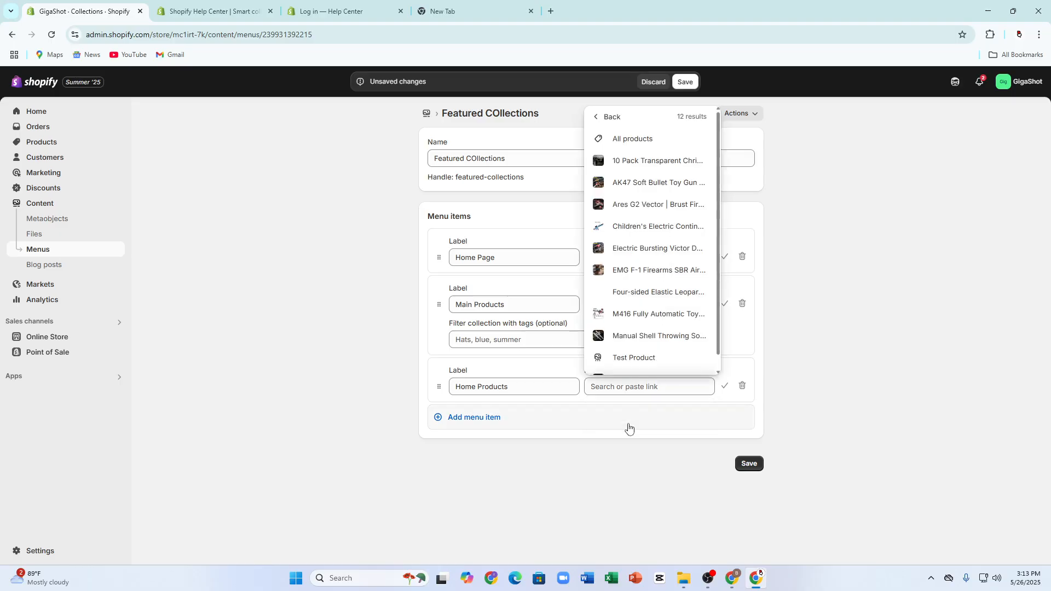
click(621, 182)
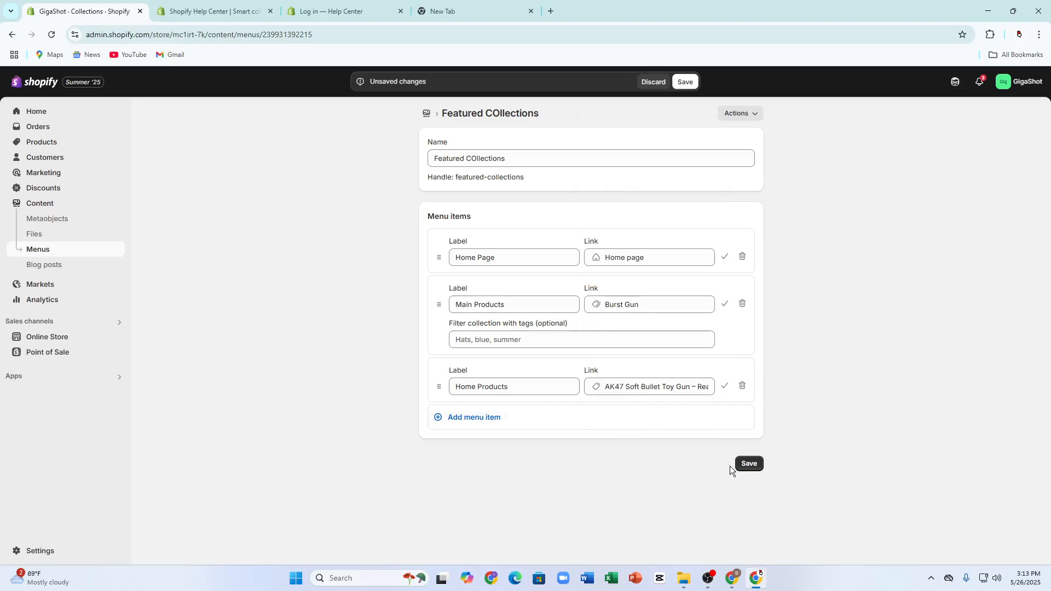
click(747, 463)
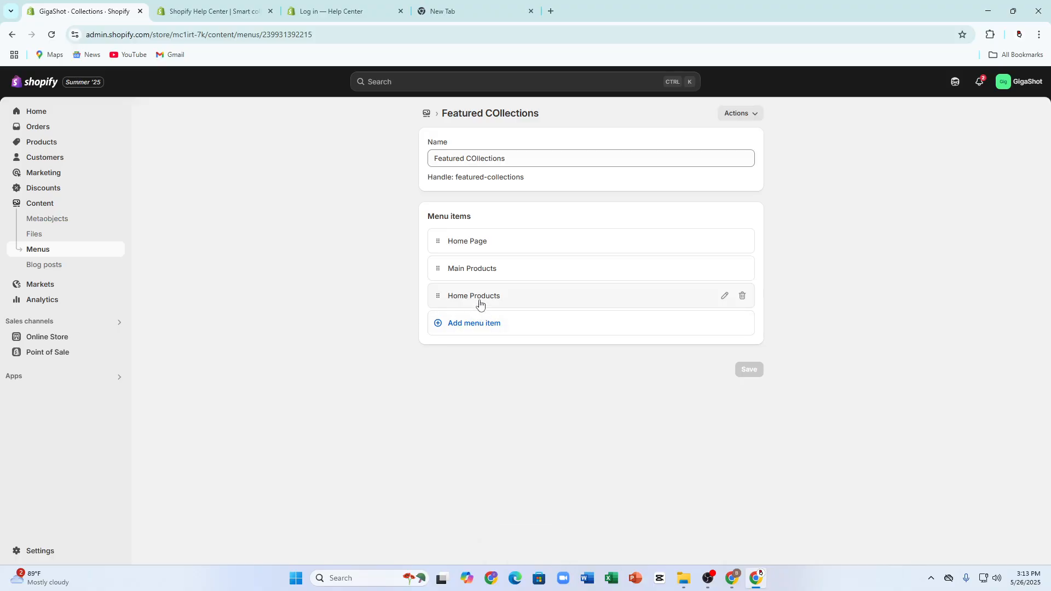
click(457, 299)
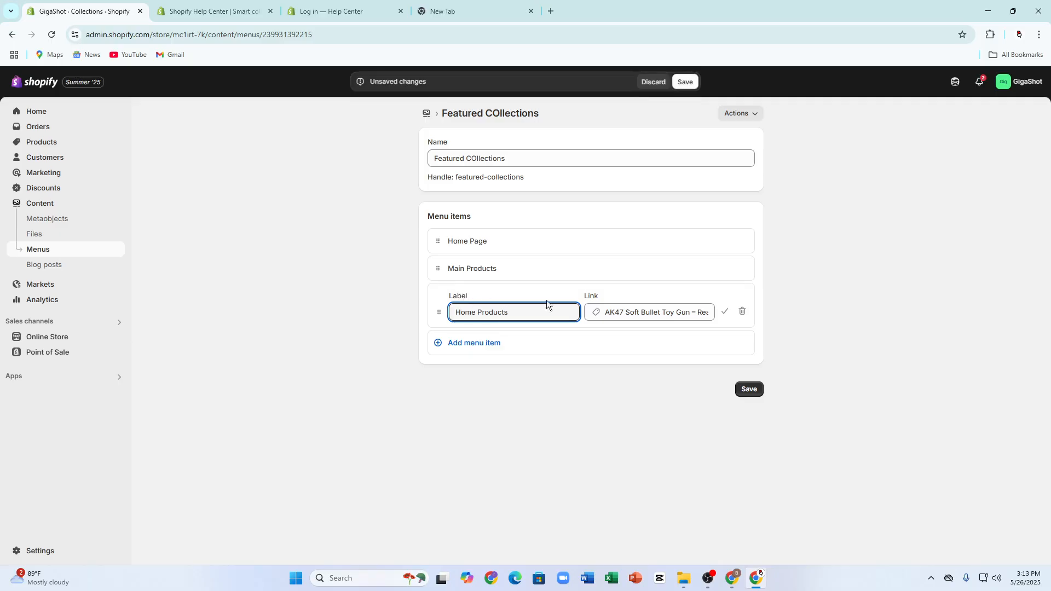
click(750, 386)
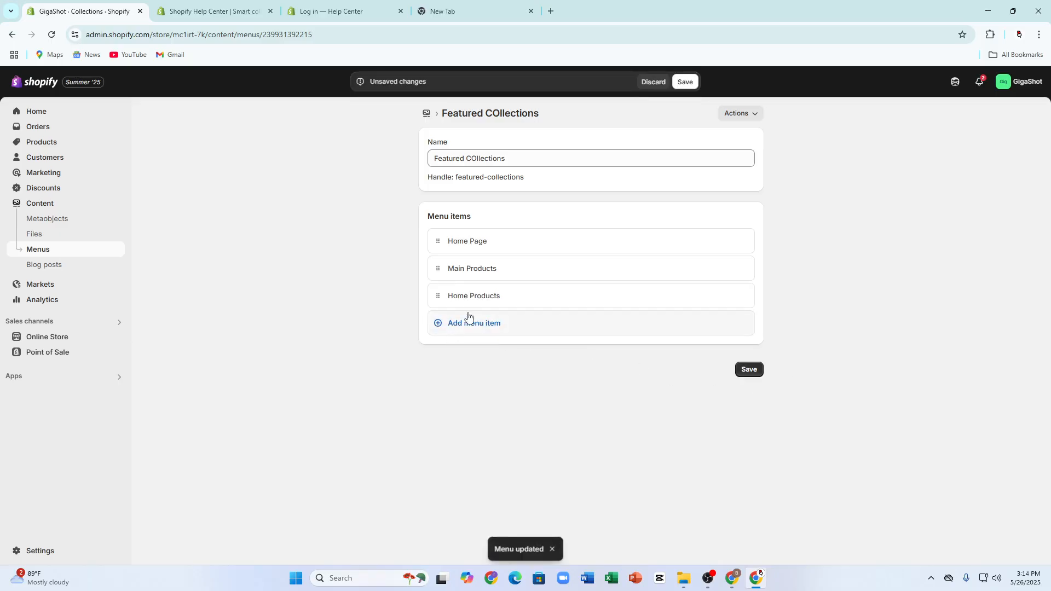
Step: Nest the Home Products item under Main Products in the Featured COllections menu and save the menu
mouse_move(438, 300)
mouse_down()
mouse_move(448, 274)
mouse_move(454, 290)
mouse_up()
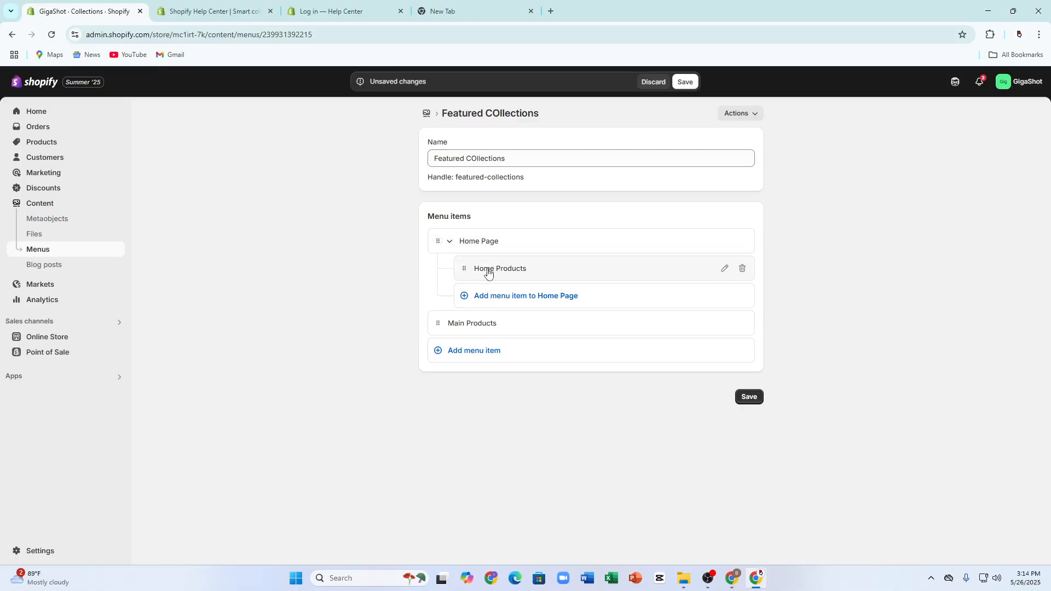
drag(462, 269, 463, 290)
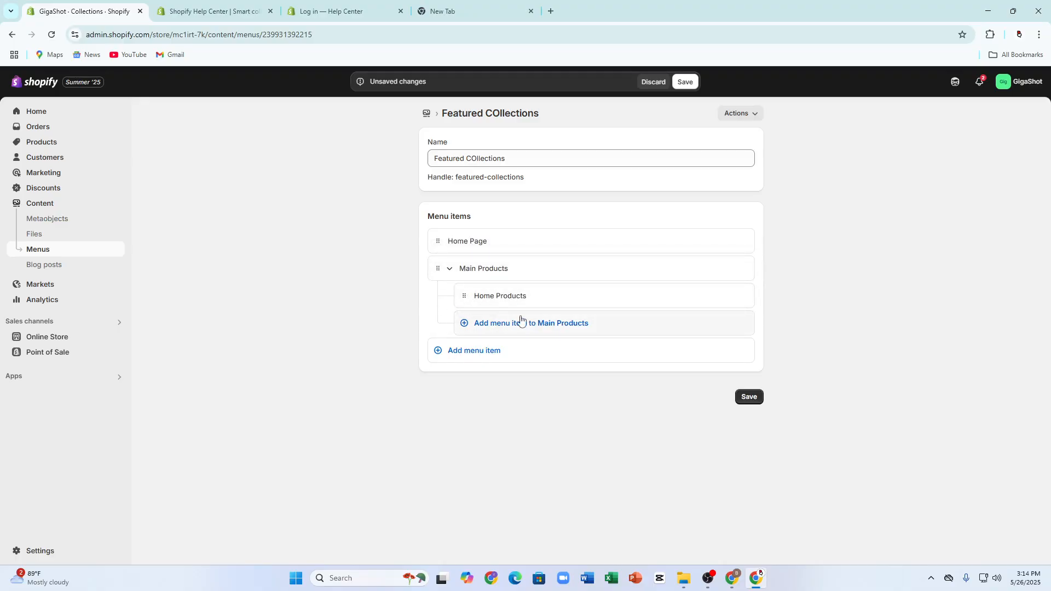
click(495, 295)
click(469, 300)
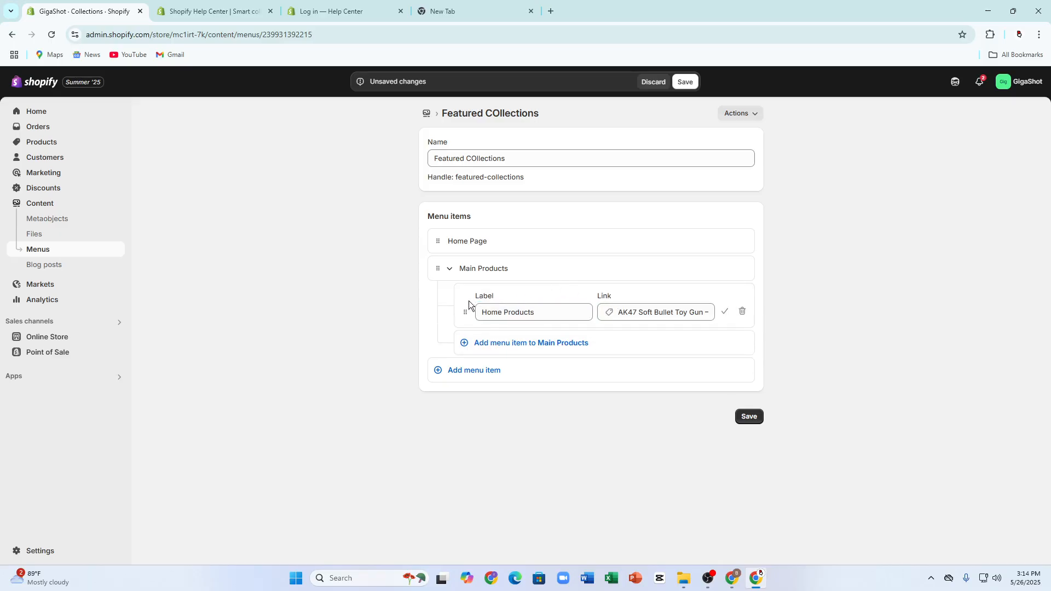
click(750, 416)
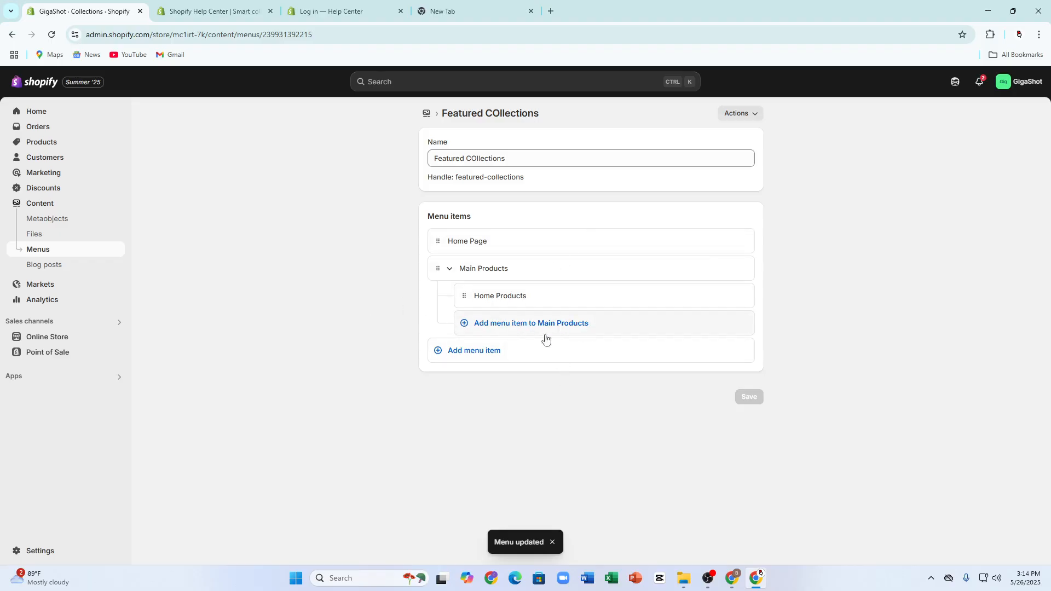
click(523, 324)
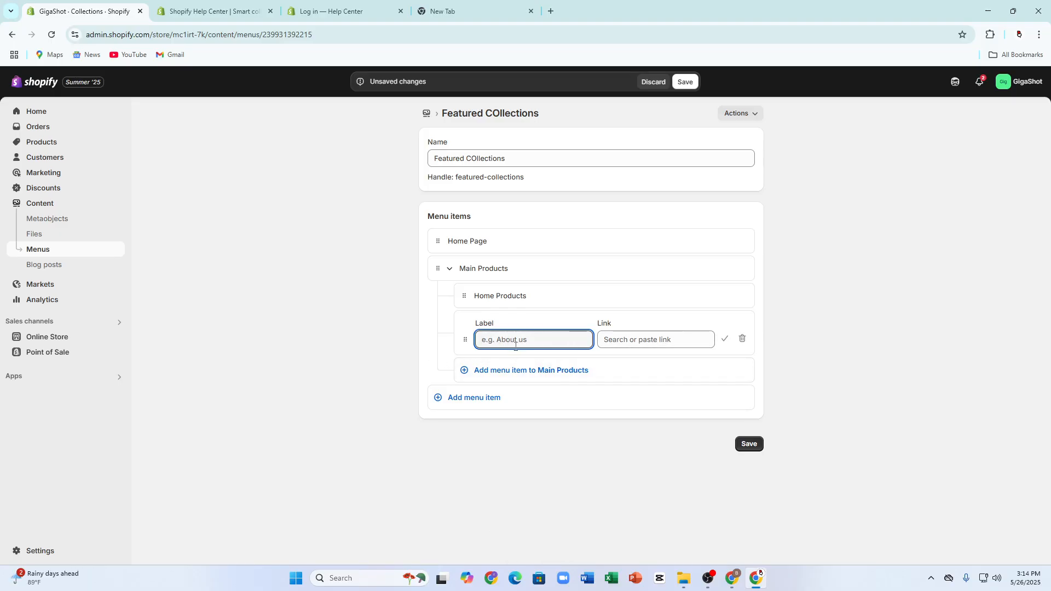
click(606, 340)
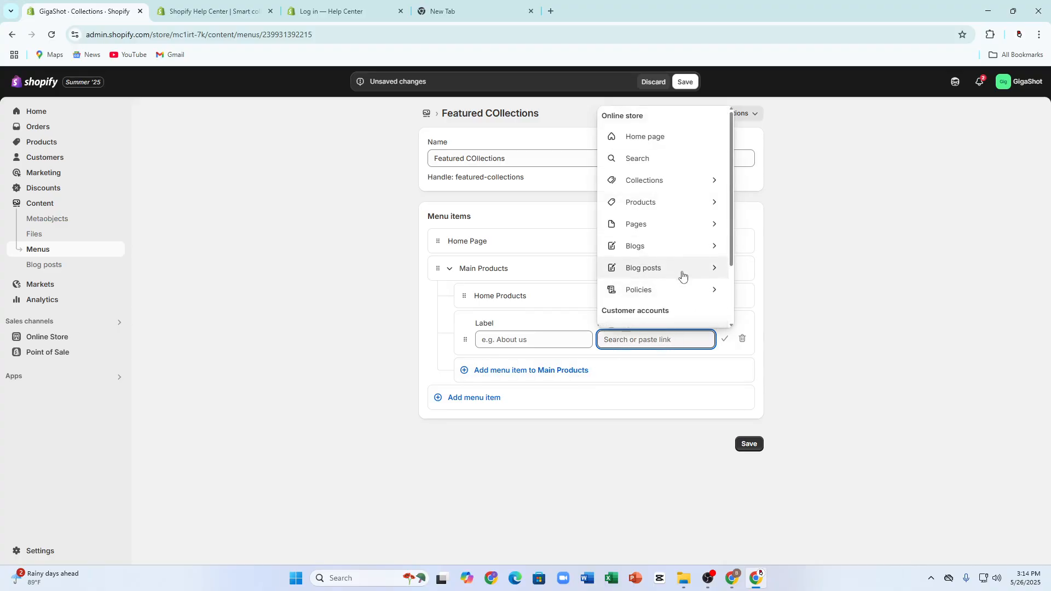
scroll(671, 284, down, 2)
scroll(673, 206, up, 2)
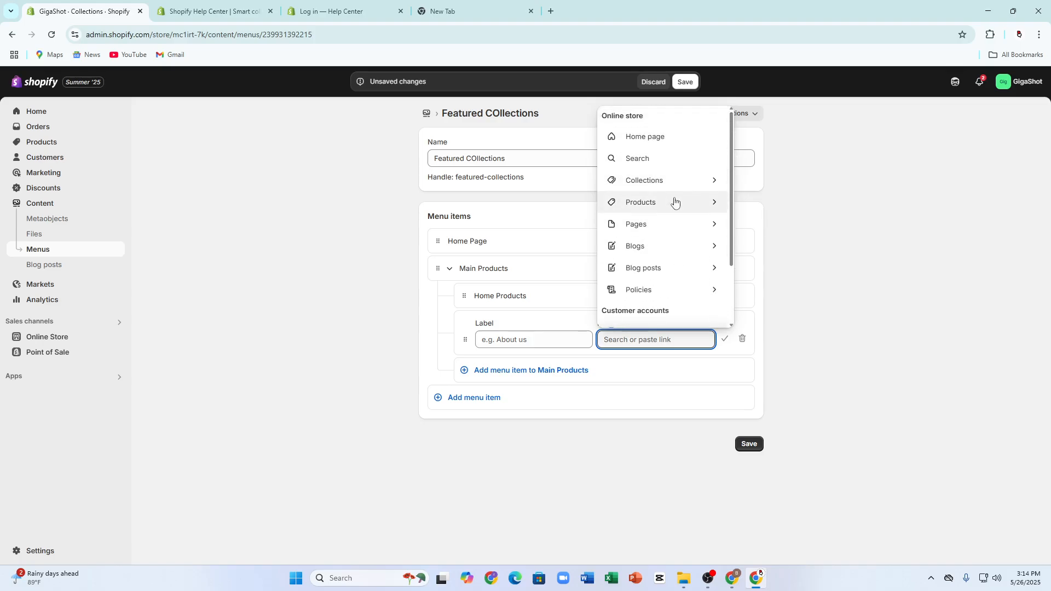
click(963, 281)
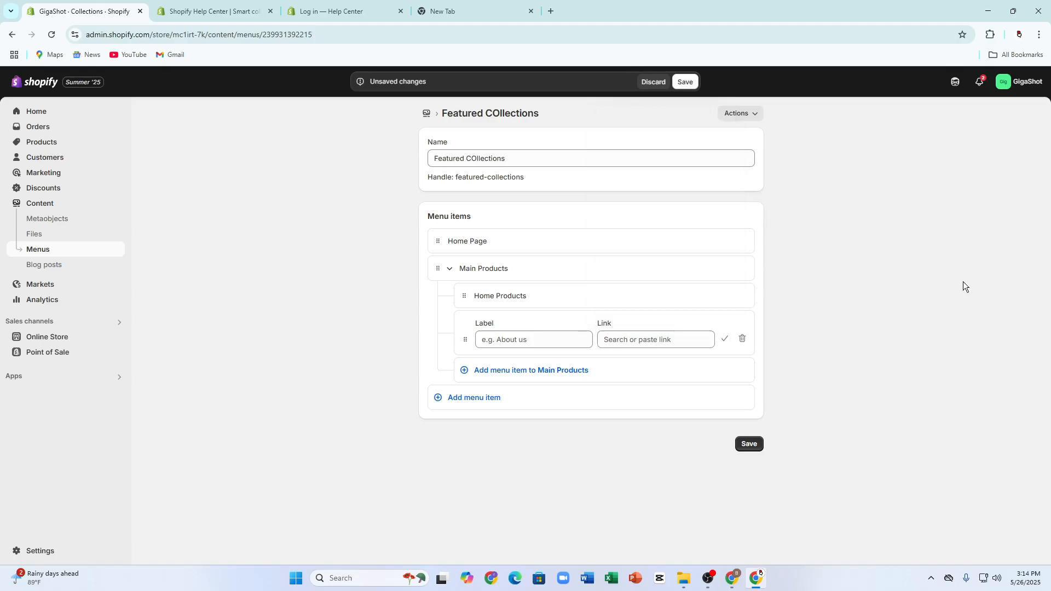
click(743, 339)
click(668, 346)
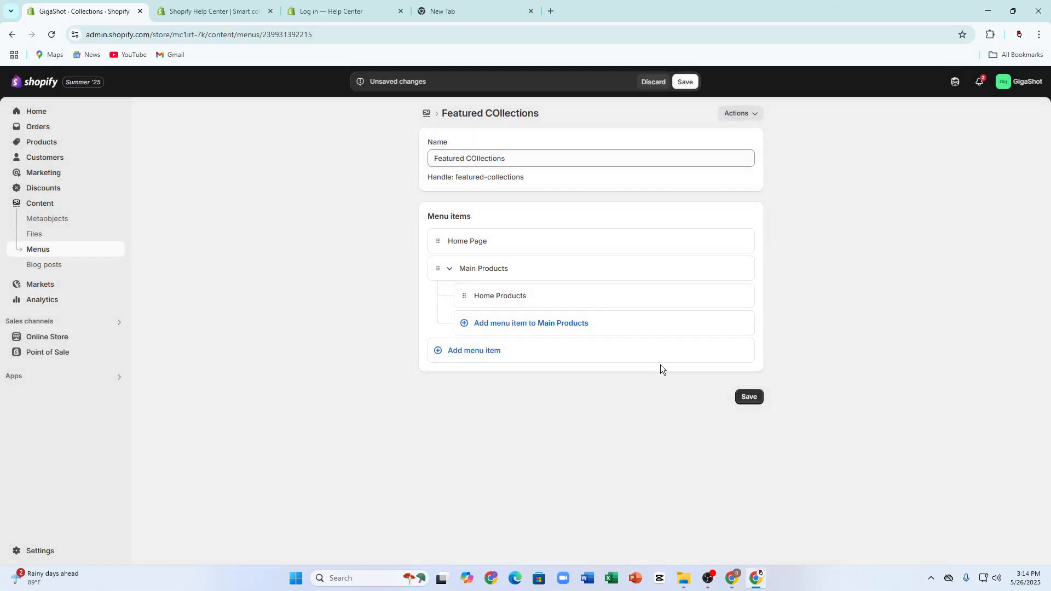
click(742, 396)
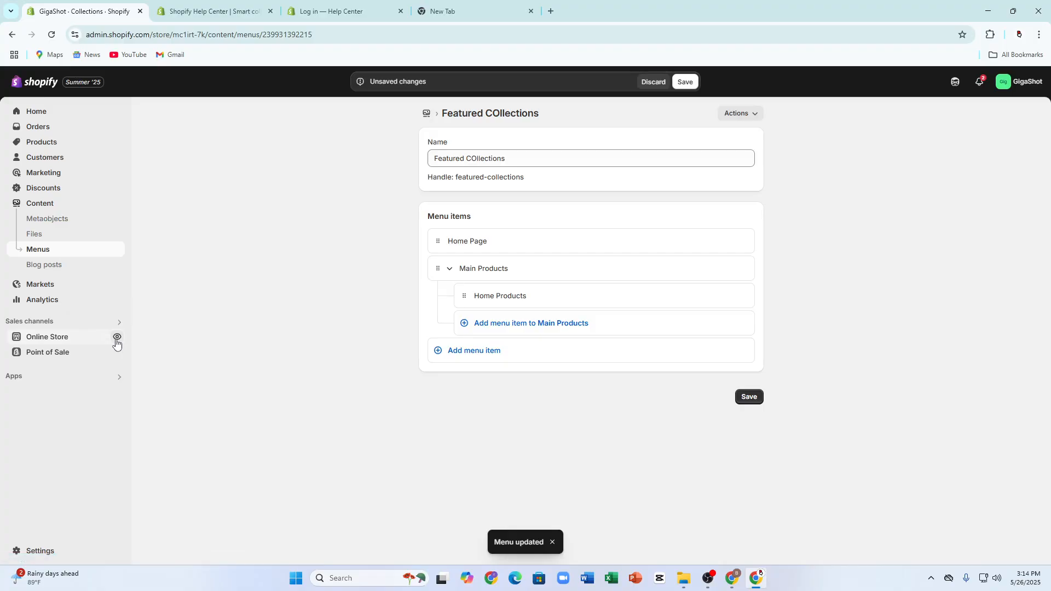
Step: Open the online store preview, dismiss the promotional pop-up and examine the Featured products section on the home page
click(116, 337)
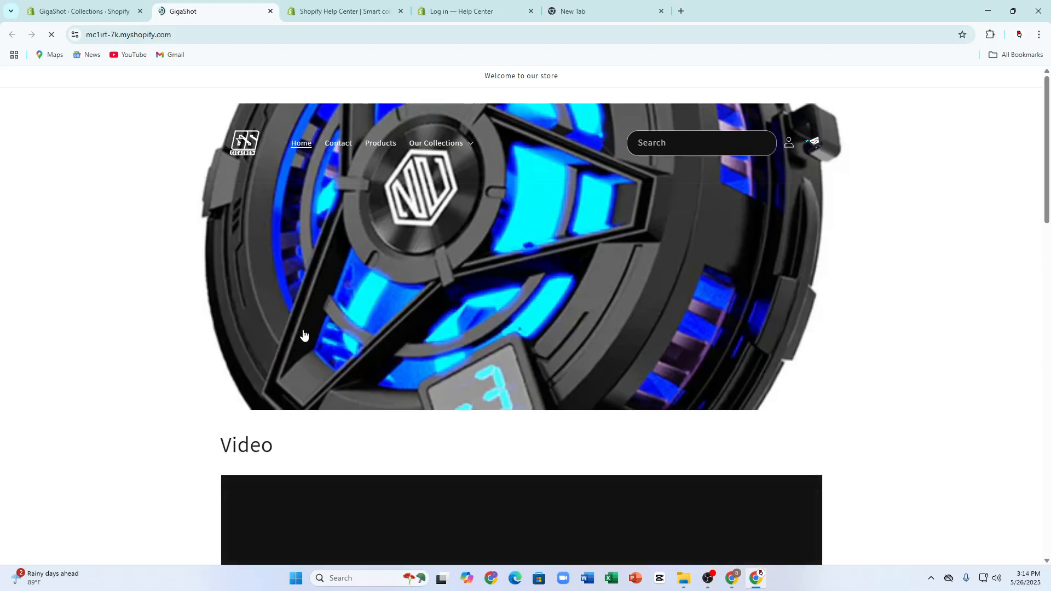
scroll(444, 297, down, 3)
scroll(493, 306, down, 4)
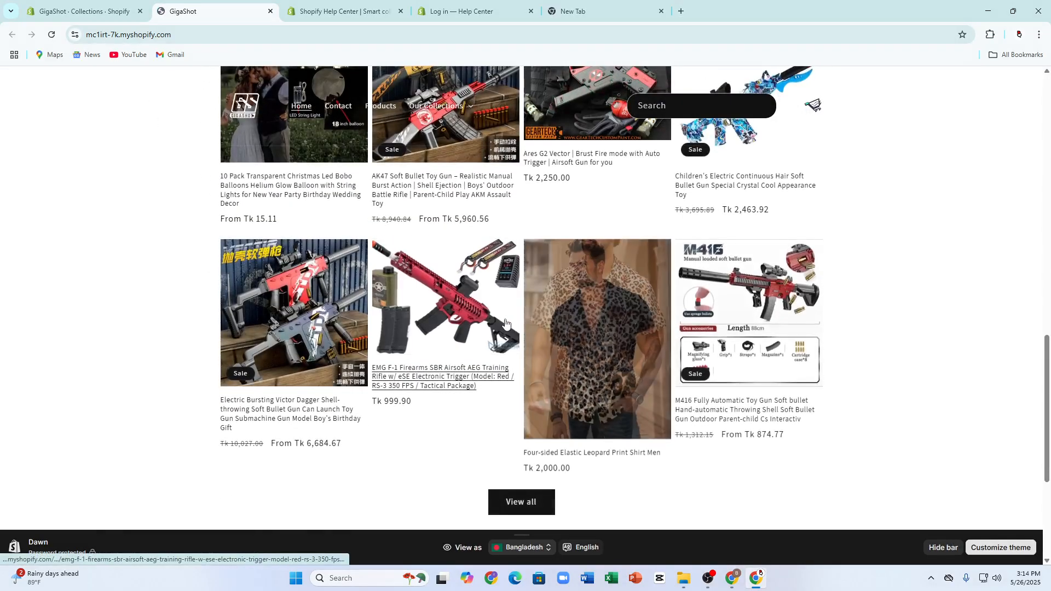
scroll(383, 331, up, 6)
click(781, 267)
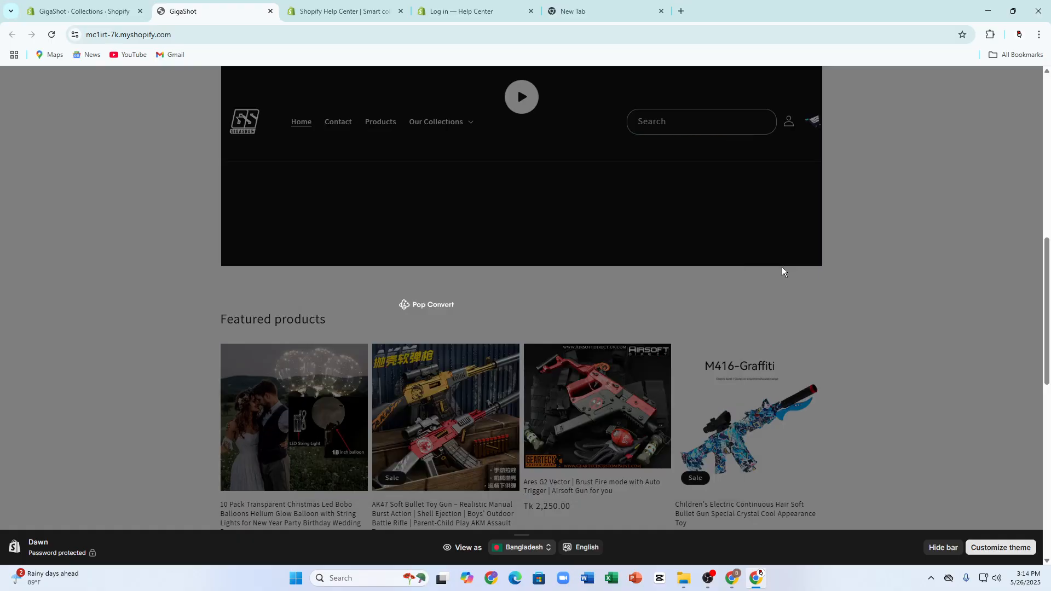
scroll(408, 291, down, 1)
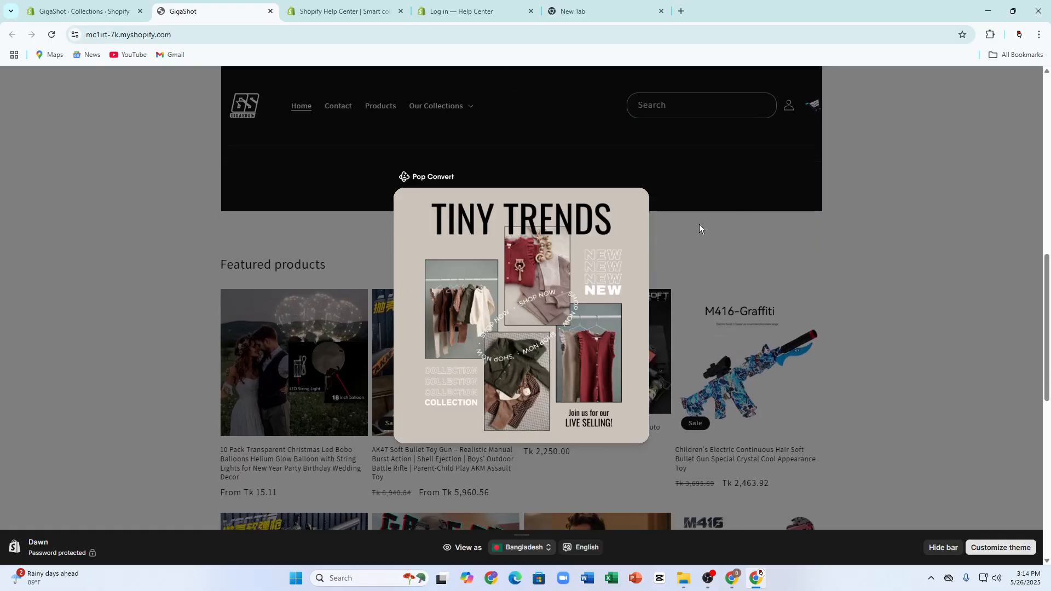
click(740, 153)
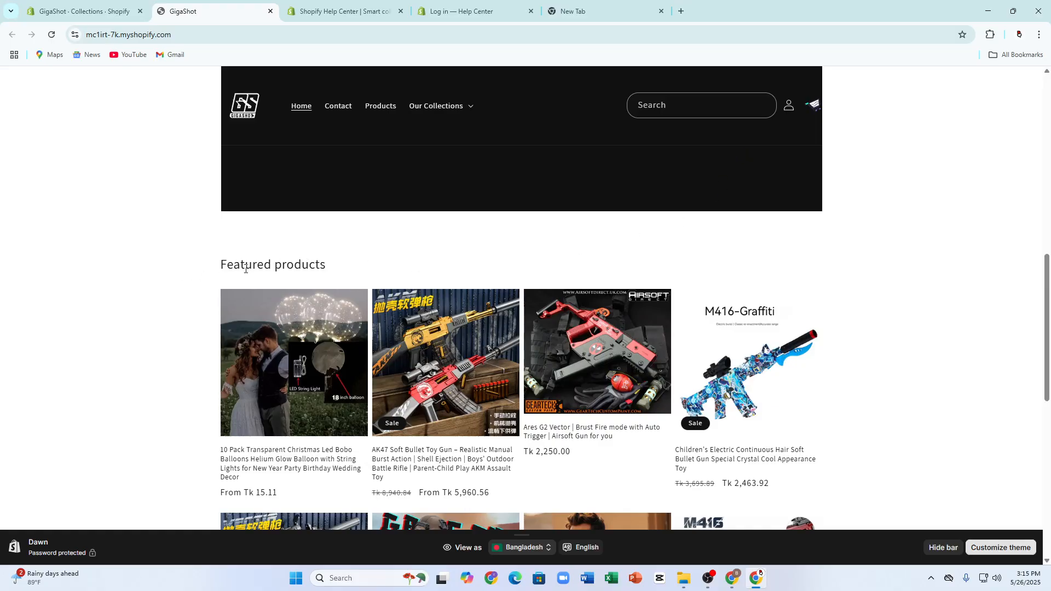
drag(274, 267, 395, 252)
scroll(395, 251, down, 10)
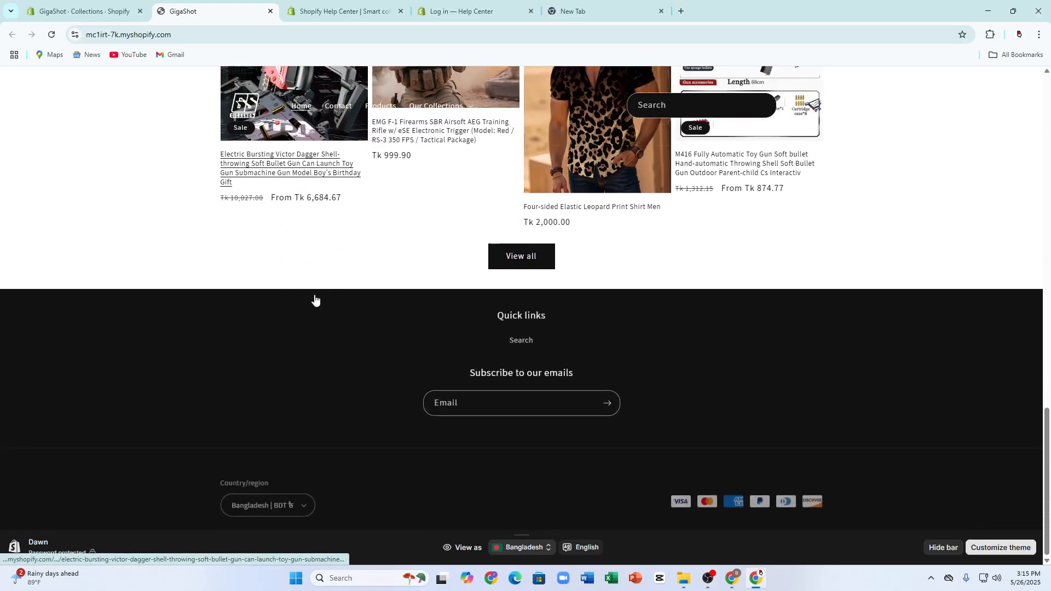
scroll(315, 298, up, 3)
scroll(524, 297, down, 3)
Step: View all products of the store and look through the full product list down to the footer
click(520, 262)
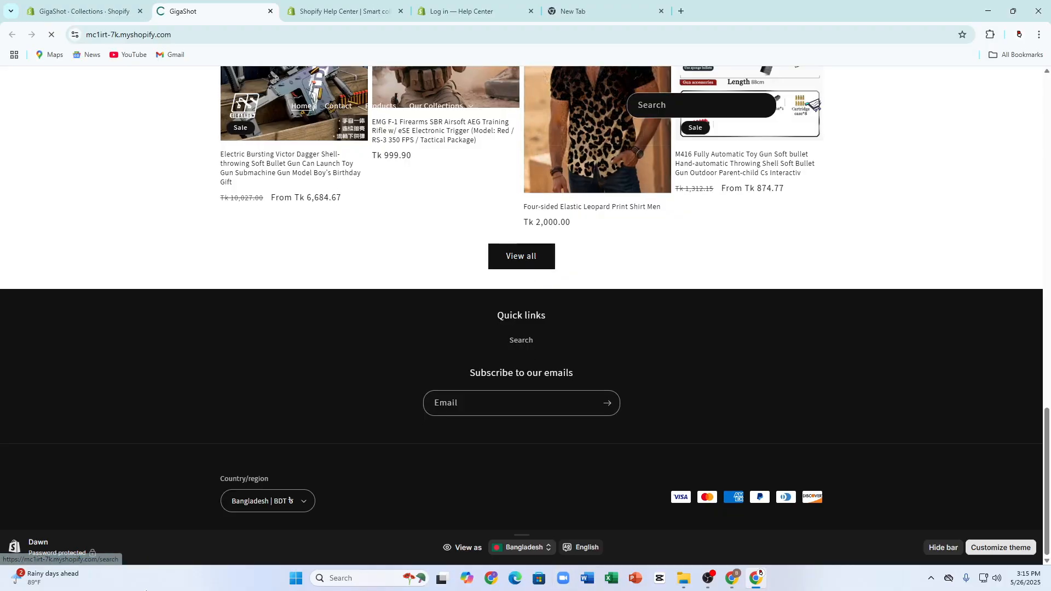
scroll(407, 268, down, 2)
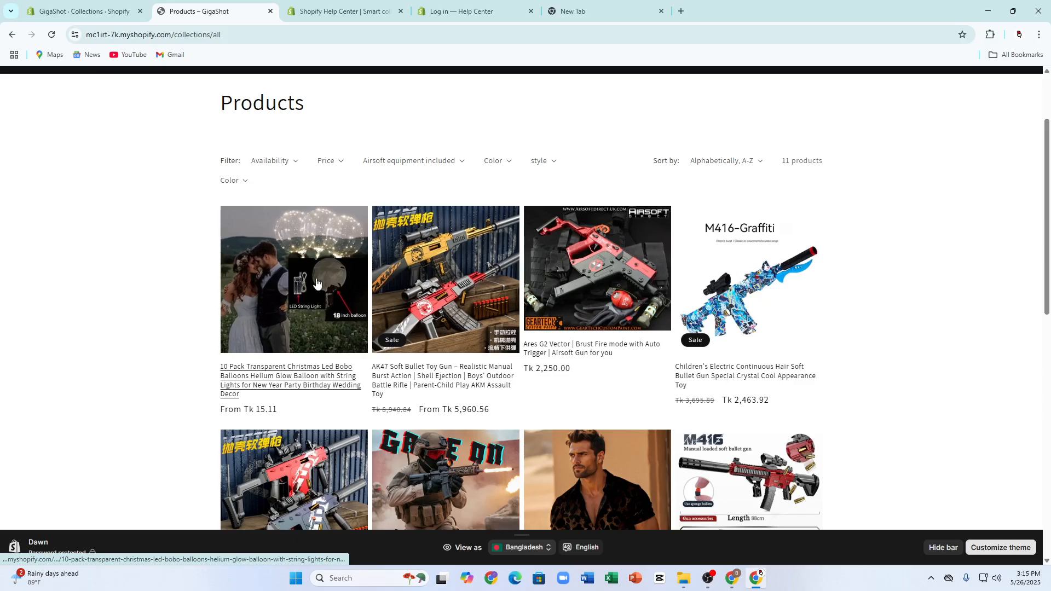
scroll(431, 278, down, 1)
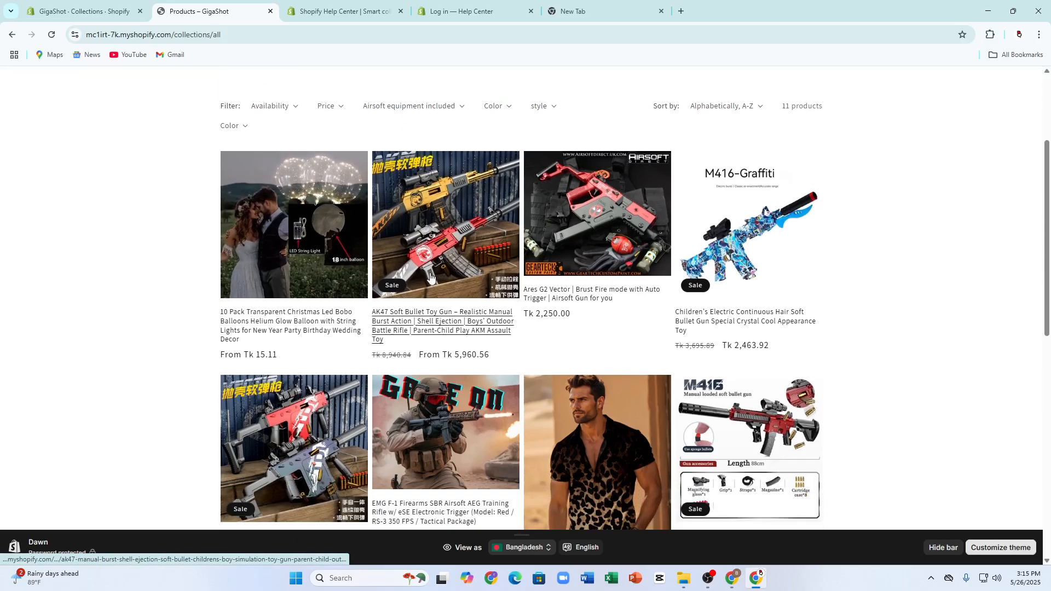
scroll(430, 277, down, 3)
scroll(626, 350, down, 5)
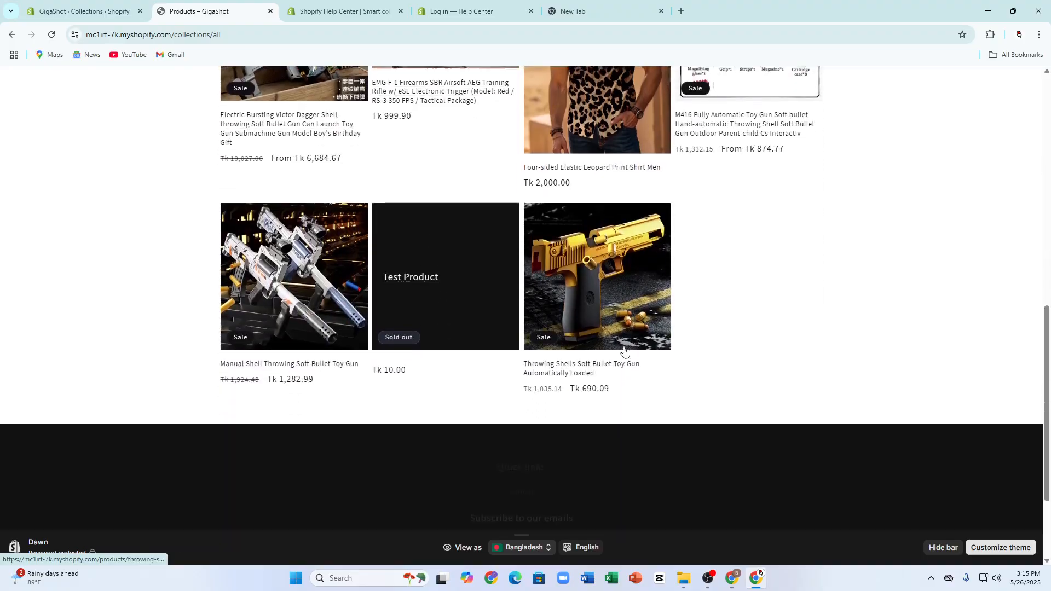
scroll(434, 363, down, 2)
click(511, 399)
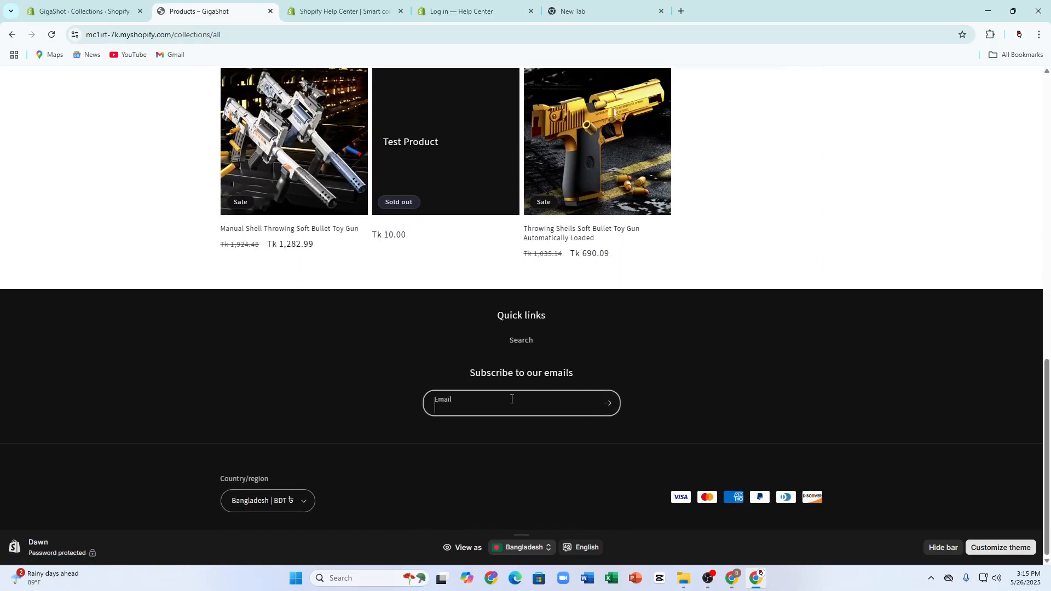
scroll(352, 409, up, 10)
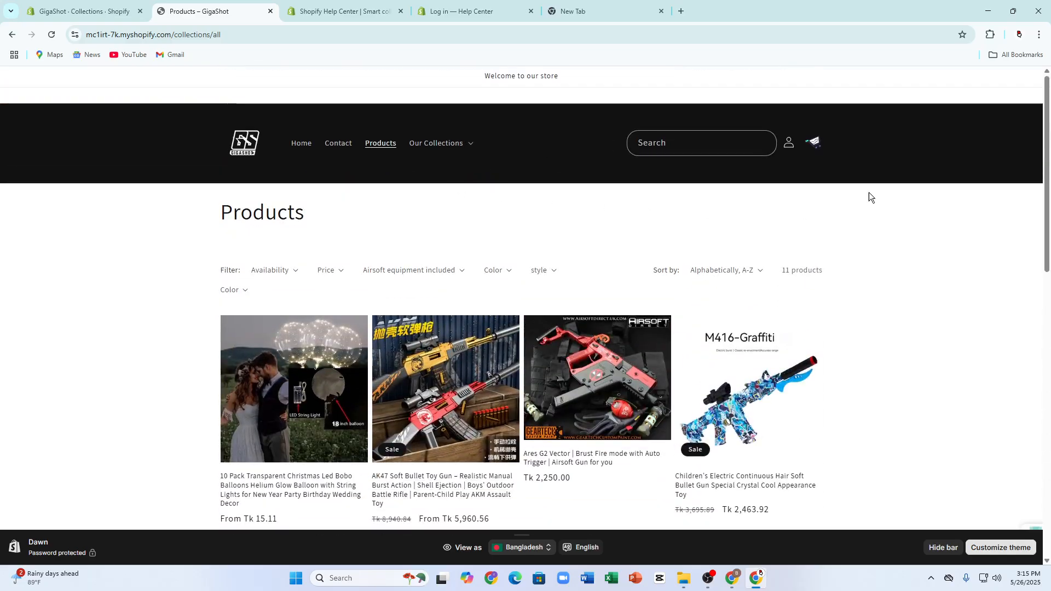
Step: Open the Brust Fire collection from the storefront's Our Collections navigation and examine its product listing
click(392, 143)
click(440, 144)
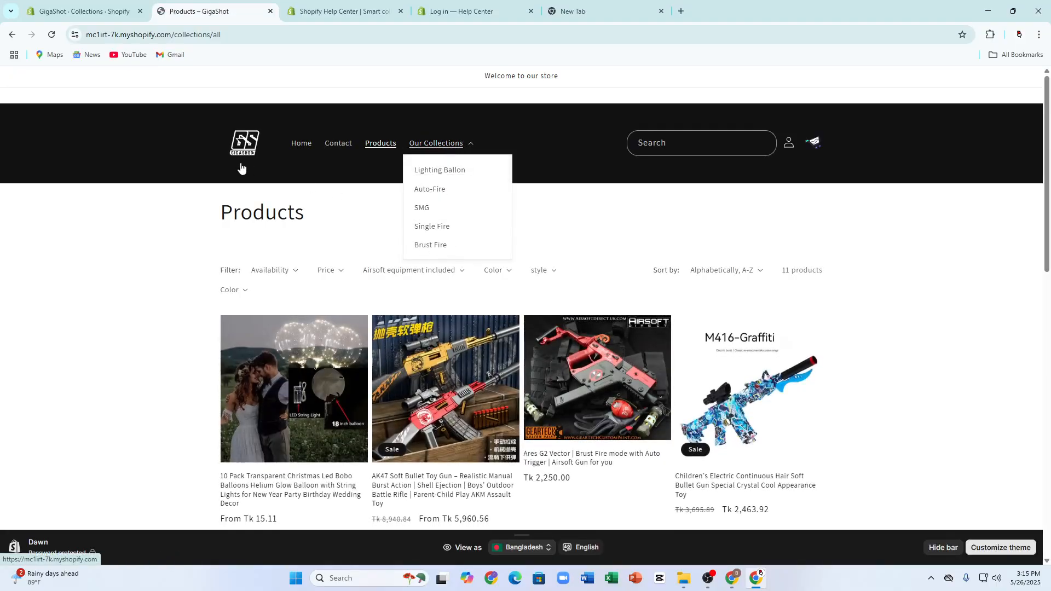
click(420, 244)
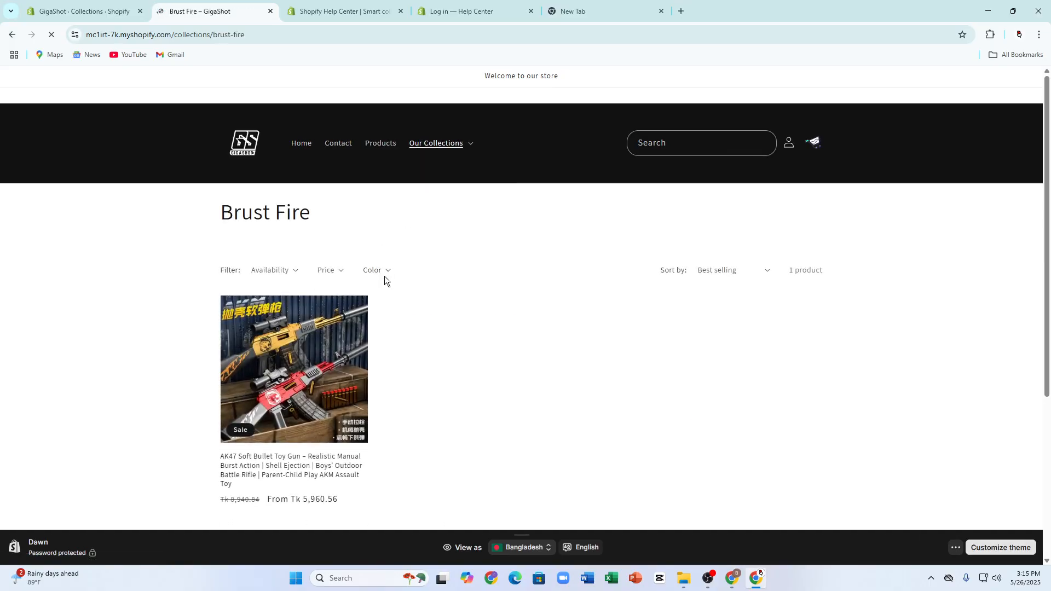
scroll(384, 276, down, 2)
scroll(412, 265, up, 2)
Step: Return the storefront to its home page and save the Featured COllections menu in the Shopify admin
click(300, 144)
click(47, 10)
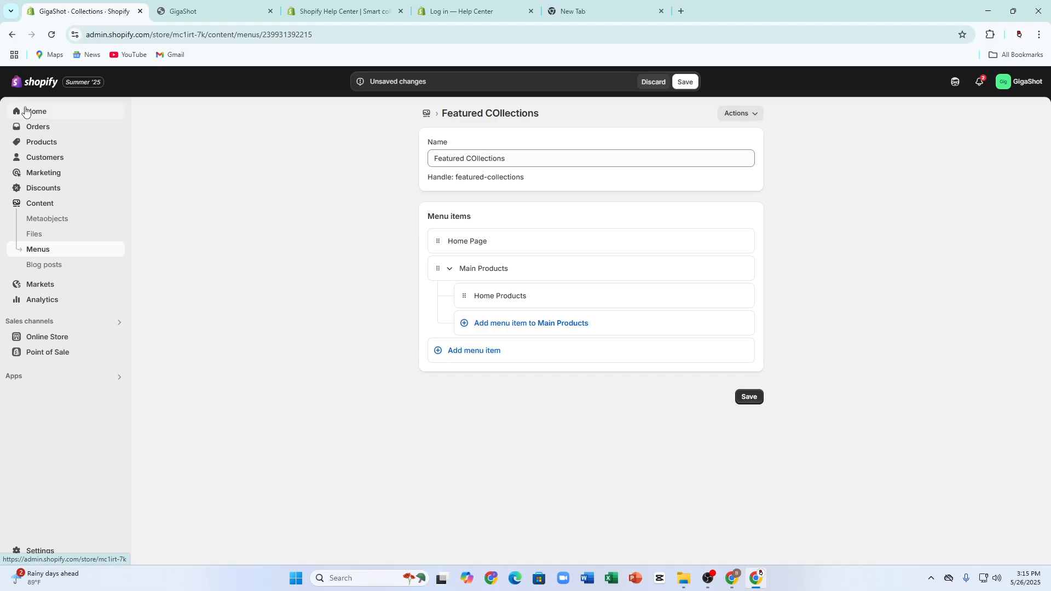
click(691, 82)
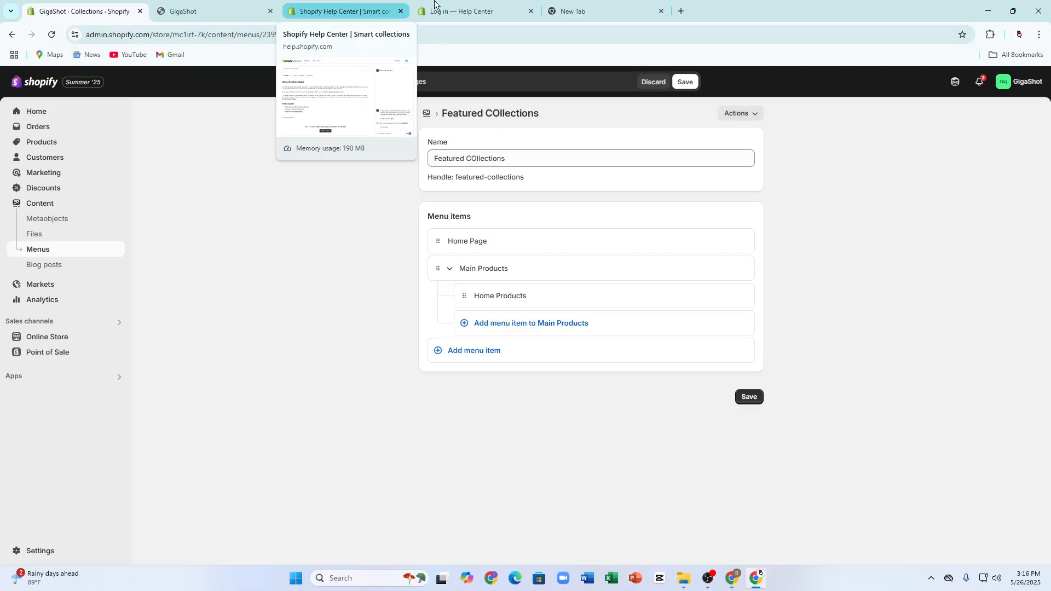
click(383, 12)
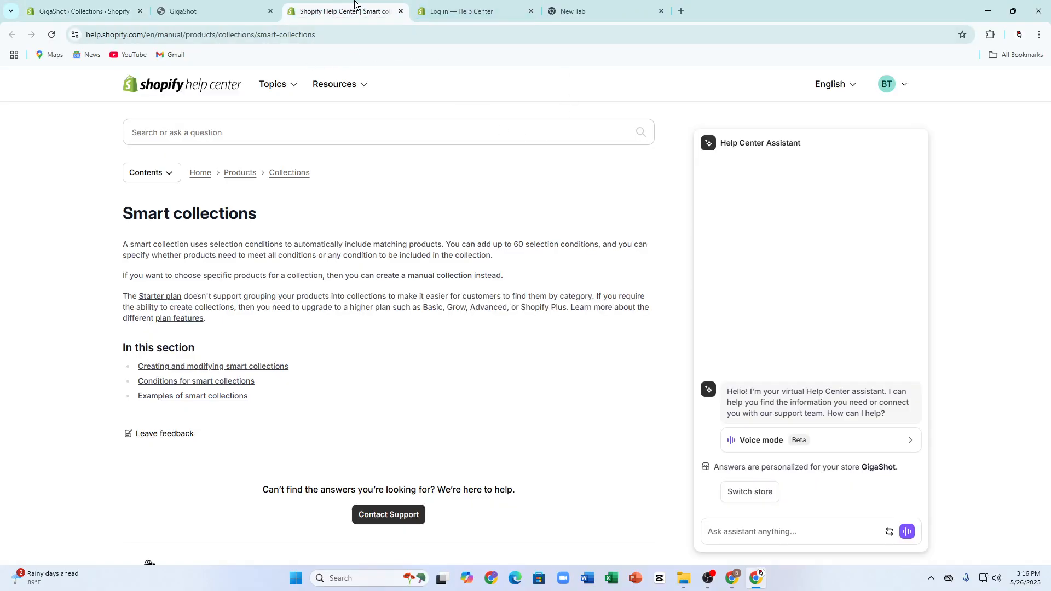
click(219, 10)
scroll(510, 164, down, 1)
scroll(510, 164, down, 15)
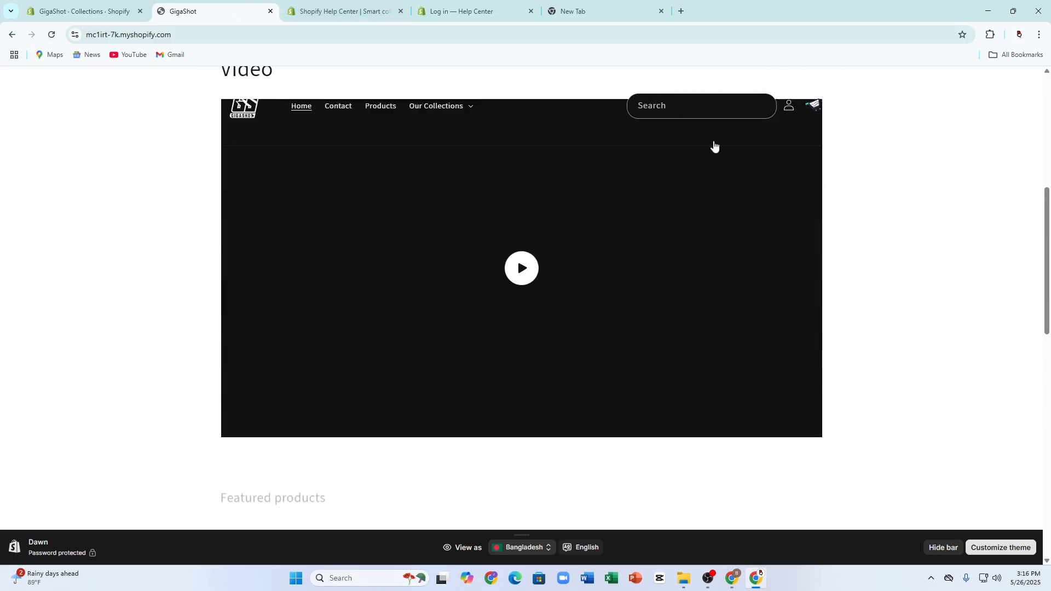
scroll(459, 169, up, 2)
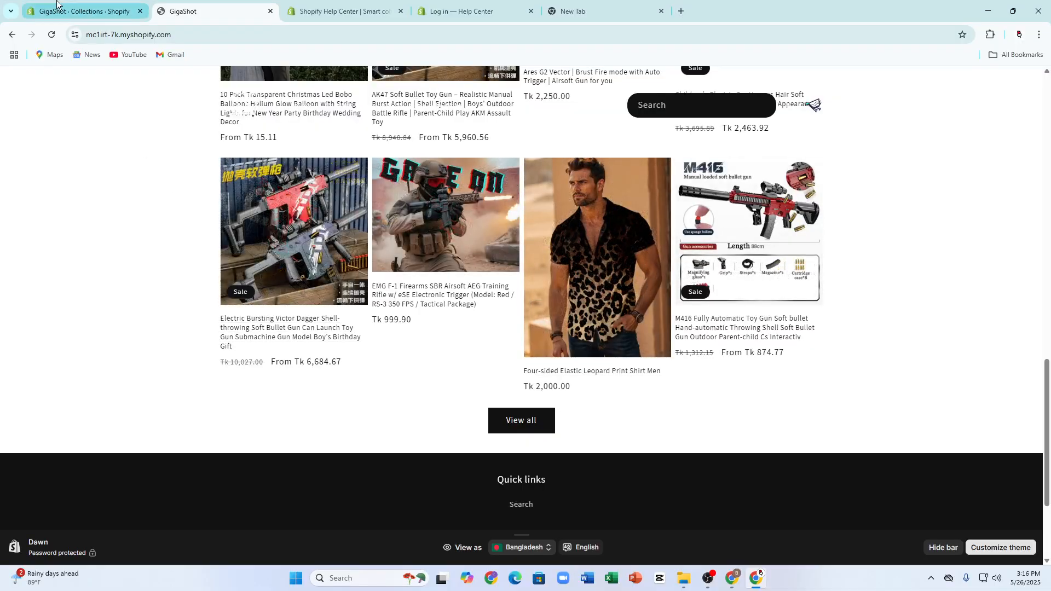
Step: Switch back to the Shopify admin, save the Featured COllections menu and go to the admin Home page
click(82, 11)
click(683, 82)
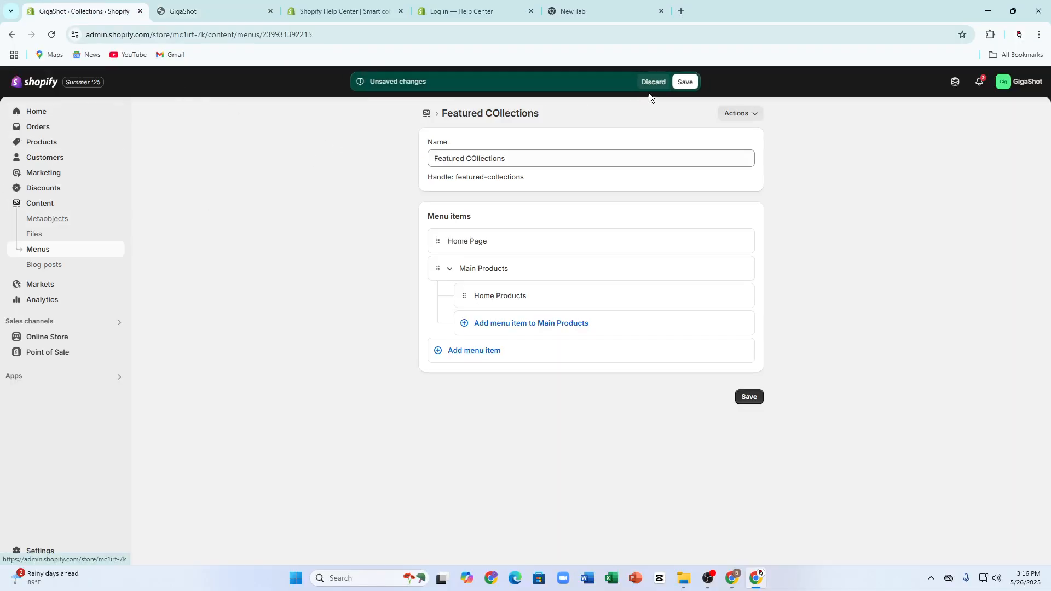
click(39, 111)
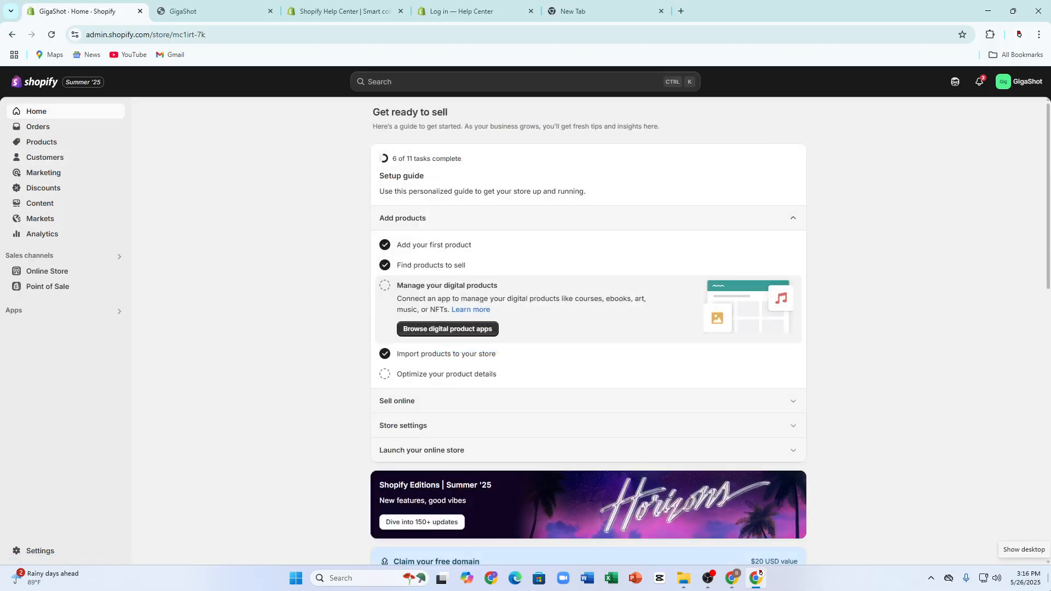